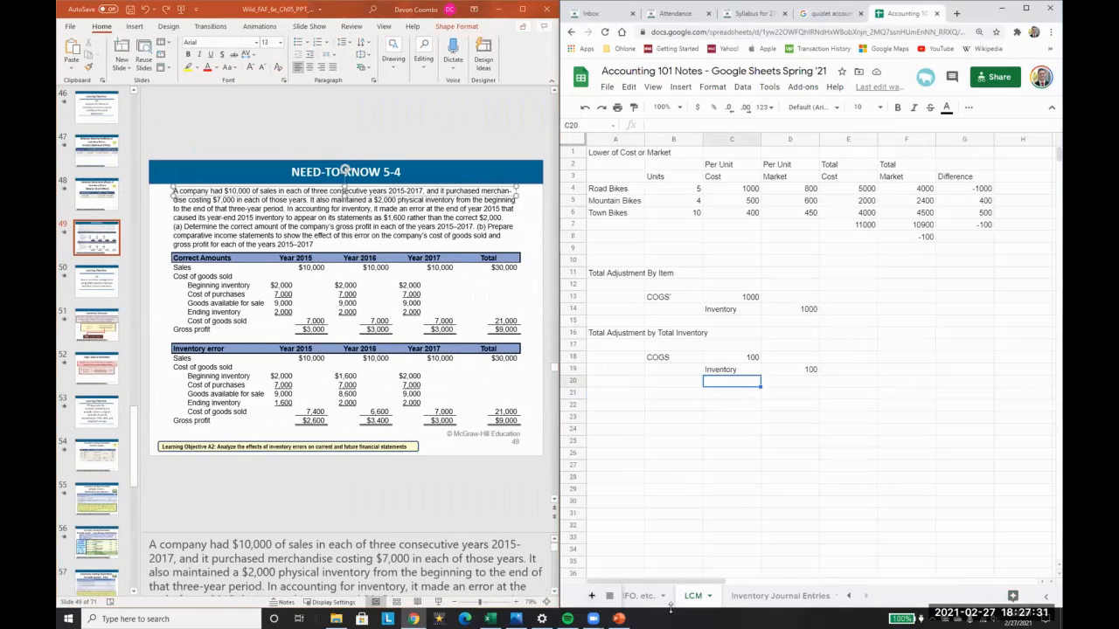
# Add a new sheet after the LCM sheet and name it "Compar. Invome Statement Inventory".
pyautogui.doubleClick(742, 600)
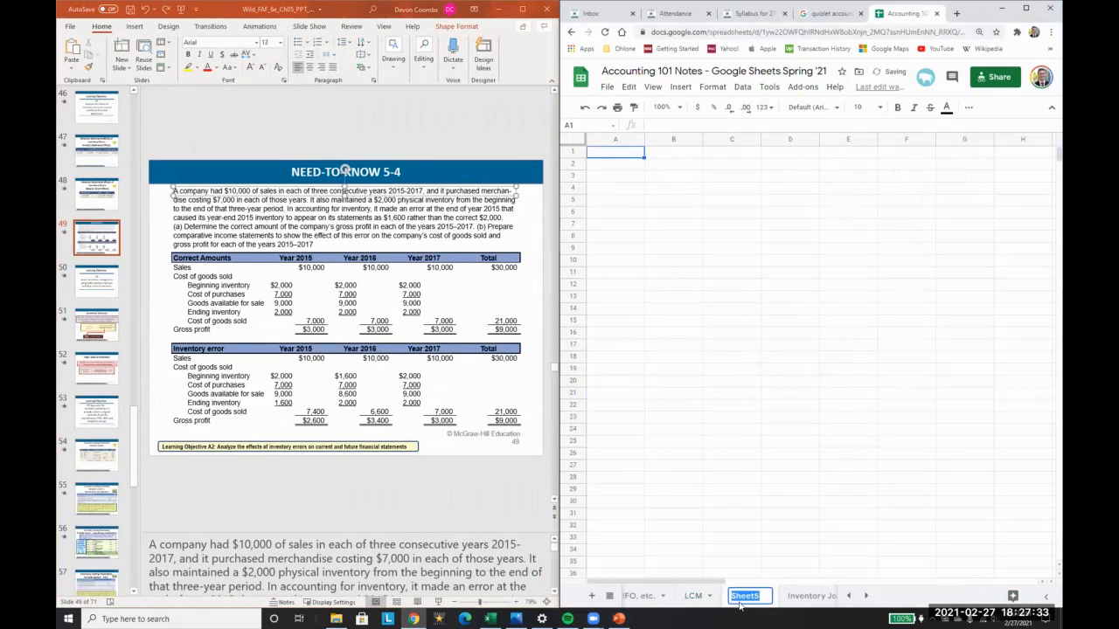
pyautogui.write('Com')
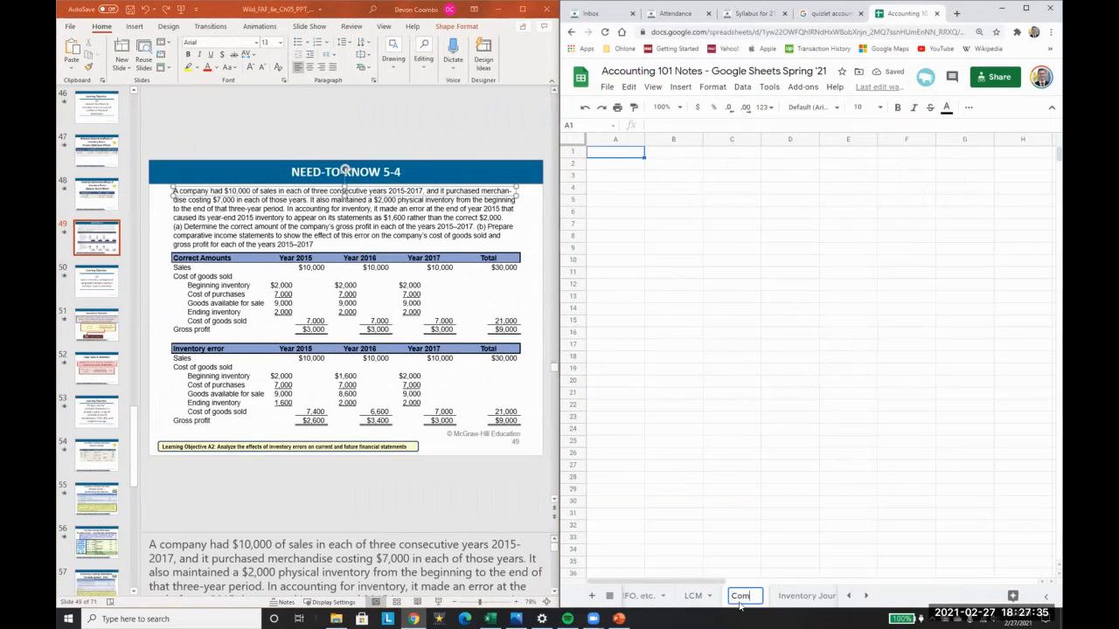
pyautogui.write('pari')
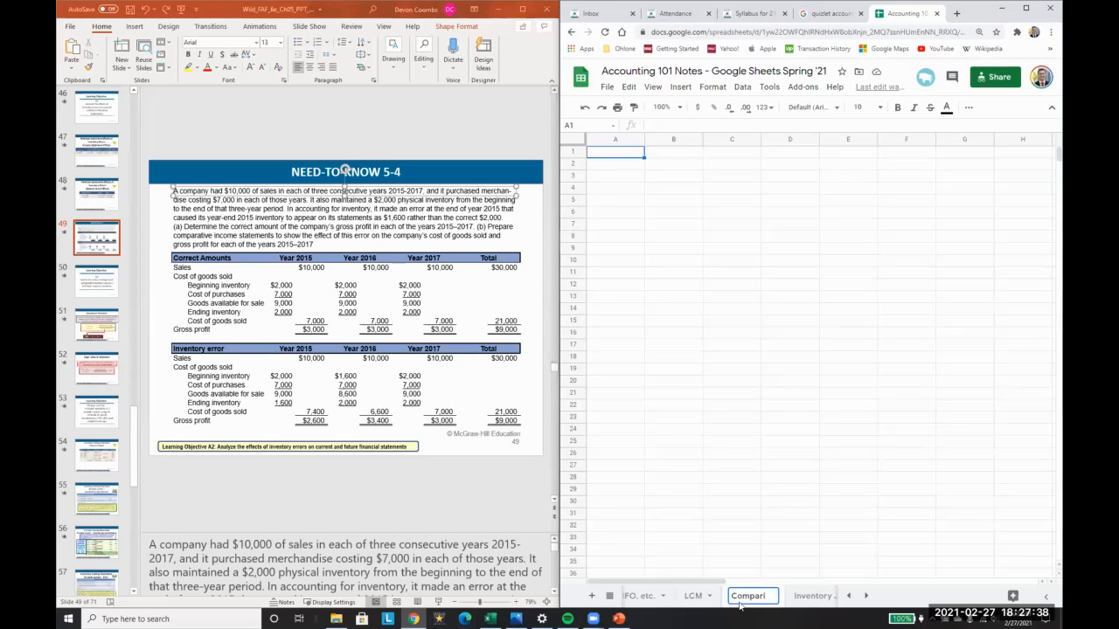
pyautogui.press('BackSpace')
pyautogui.write('. Invome Statement Inventory')
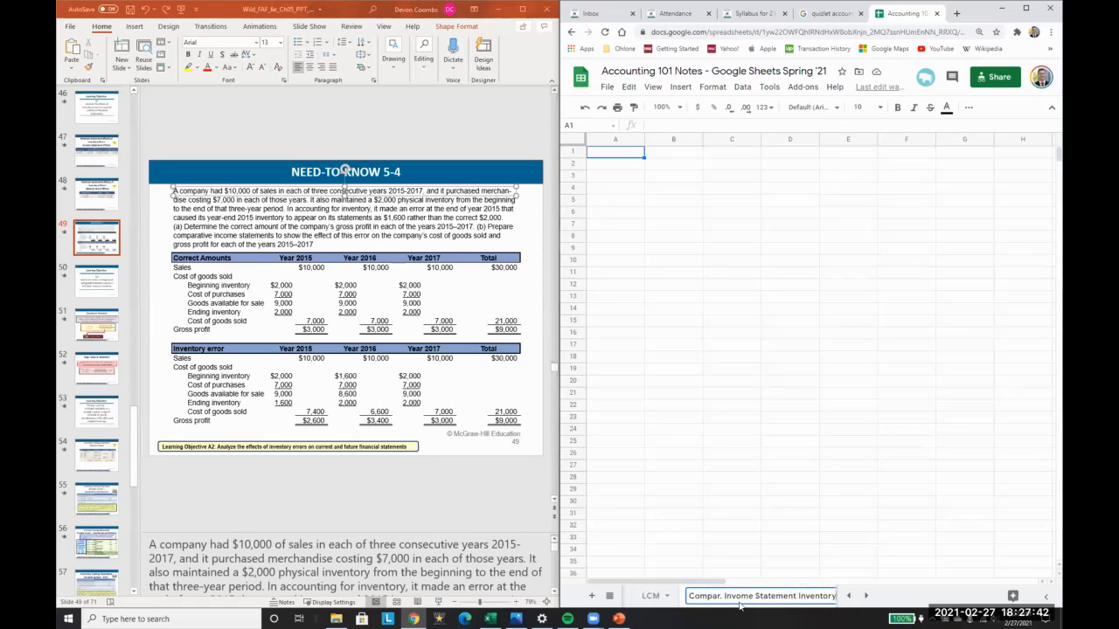
pyautogui.press('Return')
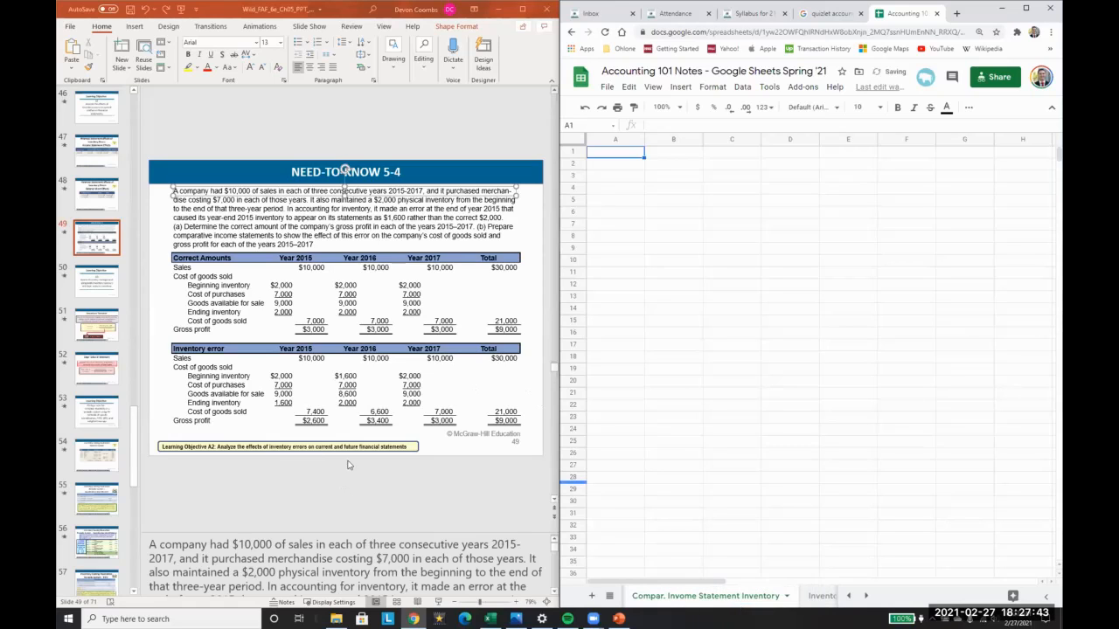
# Enter the year headings 2015, 2016 and 2017 in cells B5 to D5.
pyautogui.click(603, 177)
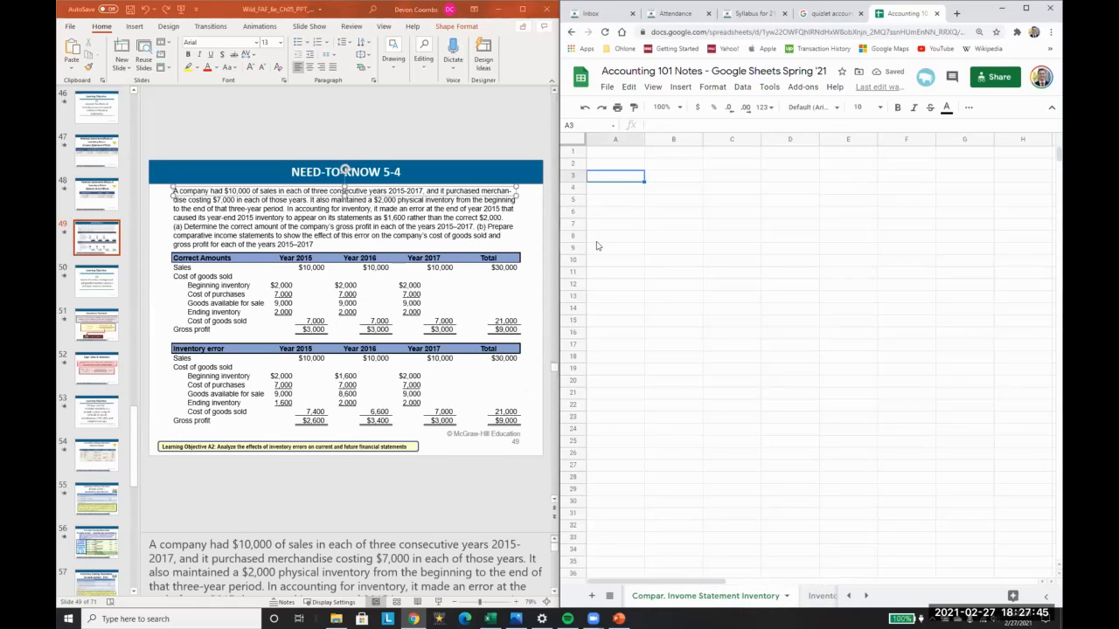
pyautogui.press('Down')
pyautogui.press('Down')
pyautogui.press('Right')
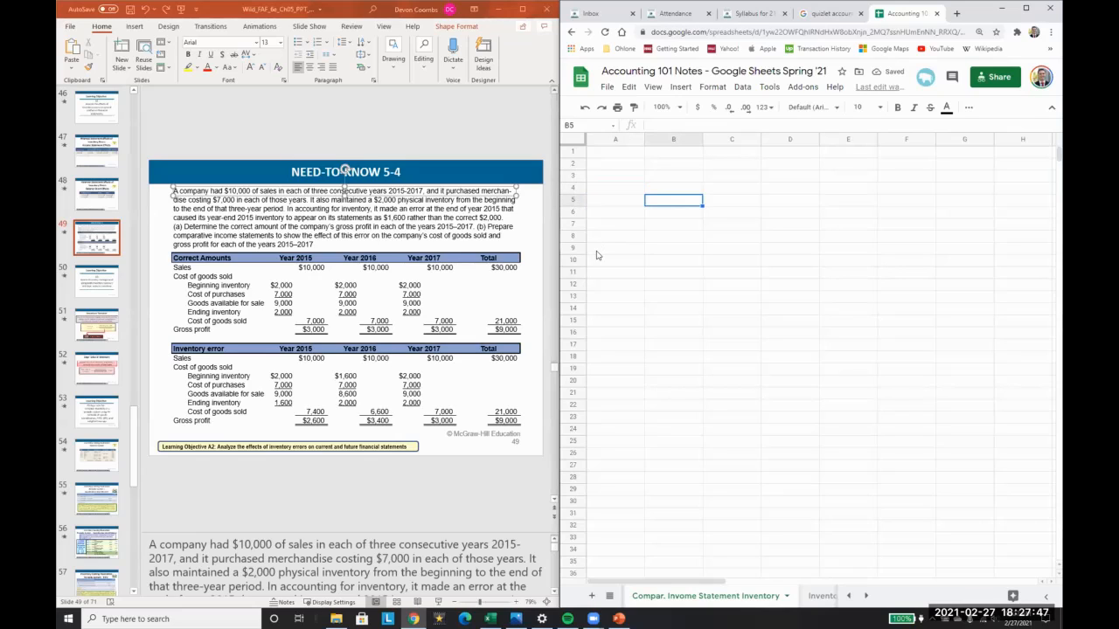
pyautogui.write('2015')
pyautogui.press('Tab')
pyautogui.write('2016')
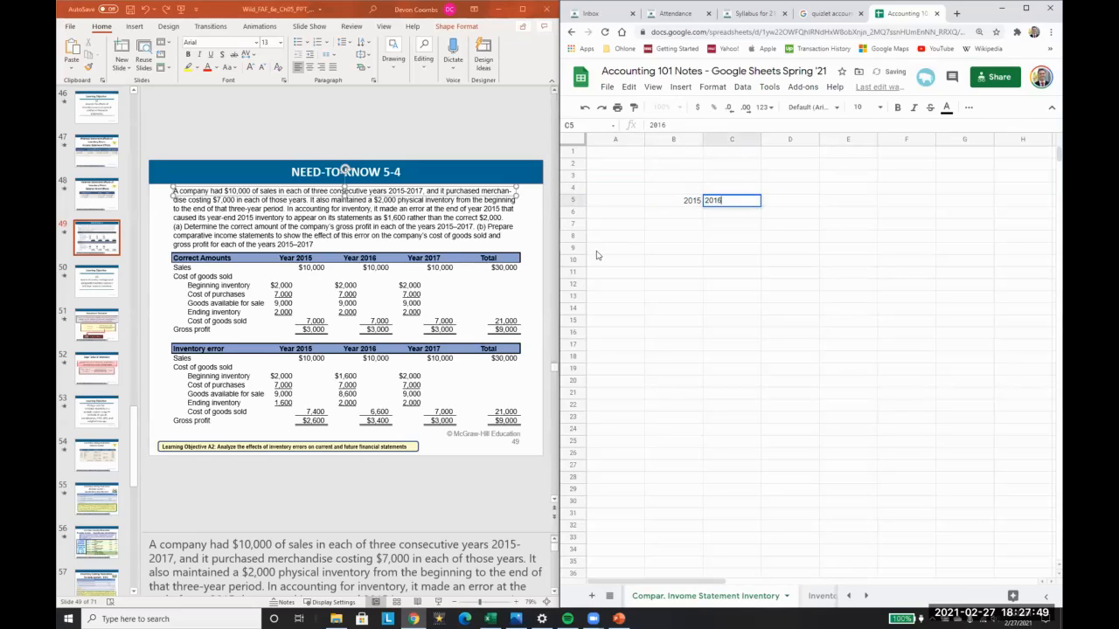
pyautogui.press('Tab')
pyautogui.write('2017')
pyautogui.press('Return')
# Enter the labels Correct Amounts, Sales and COGS in cells A6 to A8.
pyautogui.press('Left')
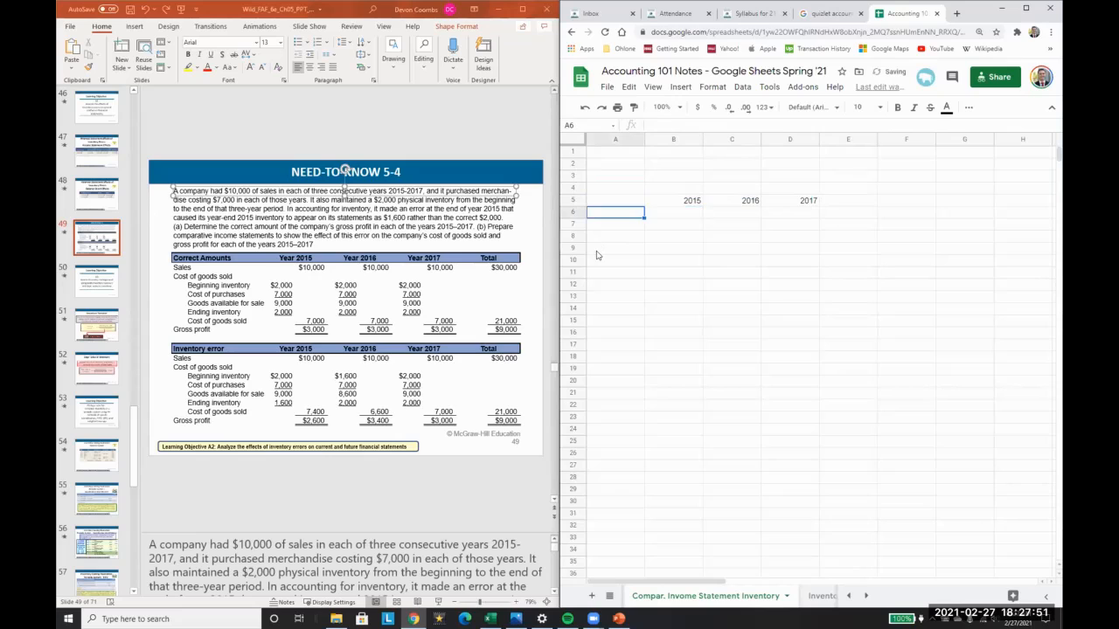
pyautogui.write('Correct Amounts')
pyautogui.press('Return')
pyautogui.write('Sales')
pyautogui.press('Return')
pyautogui.write('COGS')
pyautogui.press('Return')
# Move the Correct Amounts, Sales and COGS labels up one row so they occupy A5 to A7.
pyautogui.press('Up')
pyautogui.press('Up')
pyautogui.press('Up')
pyautogui.hotkey('ctrl', 'x')
pyautogui.press('Up')
pyautogui.hotkey('ctrl', 'v')
pyautogui.press('Down')
pyautogui.press('Down')
pyautogui.hotkey('shift', 'Down')
pyautogui.hotkey('ctrl', 'x')
pyautogui.press('Up')
pyautogui.hotkey('ctrl', 'v')
pyautogui.press('Down')
pyautogui.press('Down')
pyautogui.write('B')
pyautogui.press('Escape')
# Move the three year headings one column over, from B5:D5 to C5:E5.
pyautogui.press('Up')
pyautogui.press('Right')
pyautogui.press('Up')
pyautogui.press('Up')
pyautogui.hotkey('shift', 'Right')
pyautogui.hotkey('shift', 'Right')
pyautogui.hotkey('ctrl', 'x')
pyautogui.press('Right')
pyautogui.hotkey('ctrl', 'v')
# Space out the year headings by moving 2016 to E5 and 2017 to G5.
pyautogui.press('Down')
pyautogui.press('Left')
pyautogui.press('Down')
pyautogui.press('Right')
pyautogui.press('Up')
pyautogui.press('Up')
pyautogui.press('Right')
pyautogui.hotkey('shift', 'Right')
pyautogui.hotkey('ctrl', 'x')
pyautogui.press('Right')
pyautogui.hotkey('ctrl', 'v')
pyautogui.hotkey('ctrl', 'x')
pyautogui.press('Right')
pyautogui.hotkey('ctrl', 'v')
# Enter the label Beg Inventory in B8, indented one column under COGS.
pyautogui.press('Down')
pyautogui.press('Left')
pyautogui.press('Down')
pyautogui.press('Left')
pyautogui.press('Left')
pyautogui.press('Left')
pyautogui.press('Left')
pyautogui.press('Left')
pyautogui.press('Down')
pyautogui.press('Right')
pyautogui.write('Be')
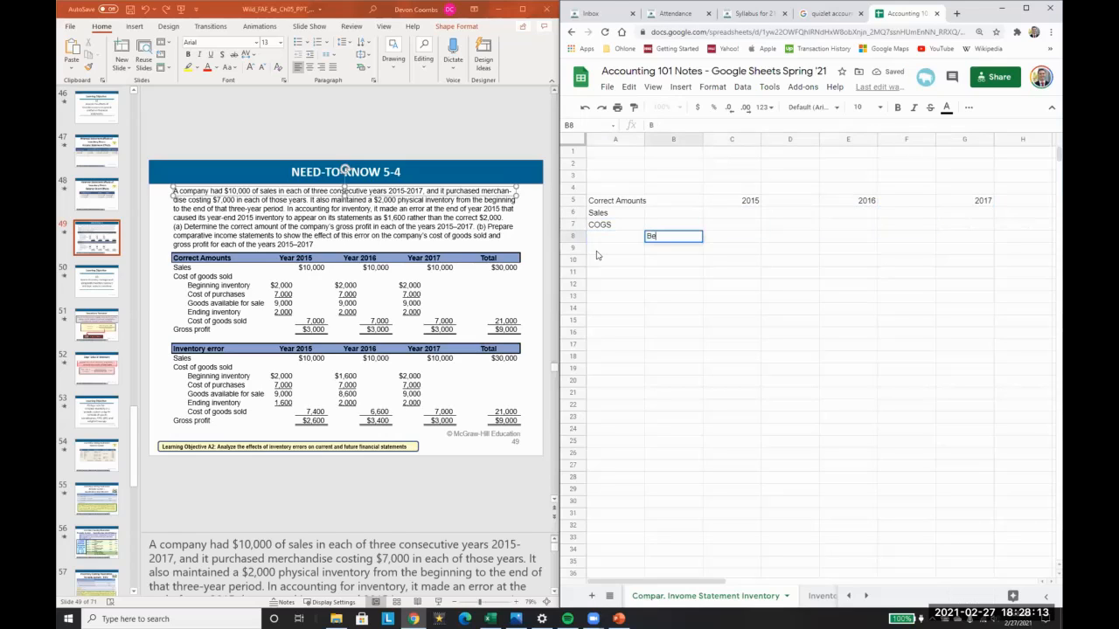
pyautogui.write('g Inventory')
pyautogui.press('Return')
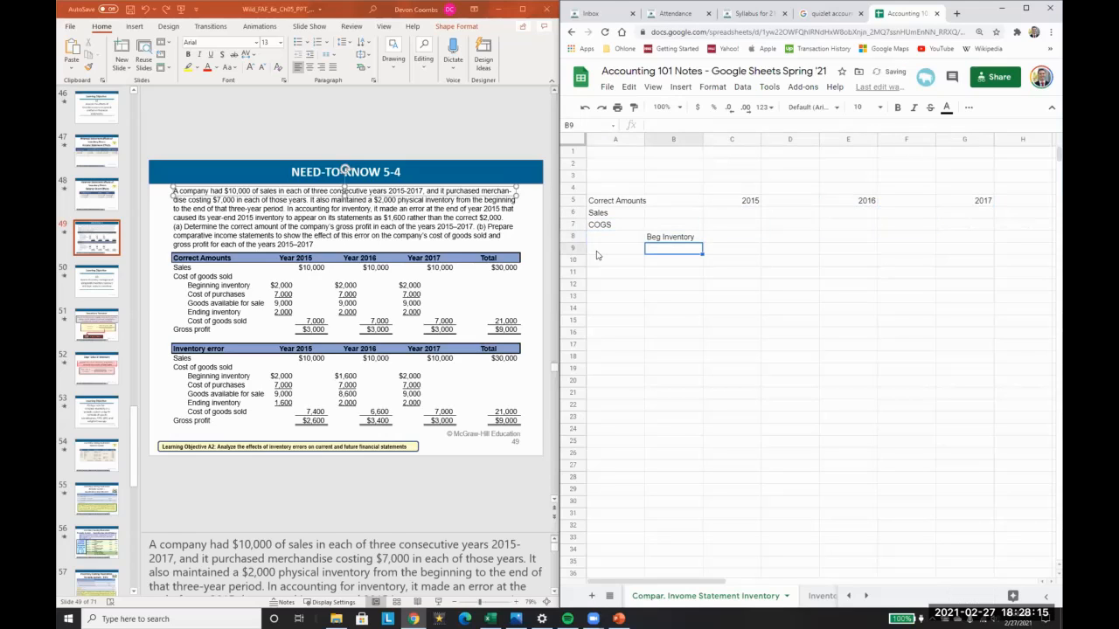
pyautogui.write('Ending Inventory')
pyautogui.press('Return')
pyautogui.press('Up')
# Enter COst of Purchases, Goods Available for Sale, Ending Inventory and COGS in B9 to B12, and Gross Profit in A13.
pyautogui.write('COst of Purchases')
pyautogui.press('Return')
pyautogui.write('Goods Available for Sale')
pyautogui.press('Return')
pyautogui.write('Endi')
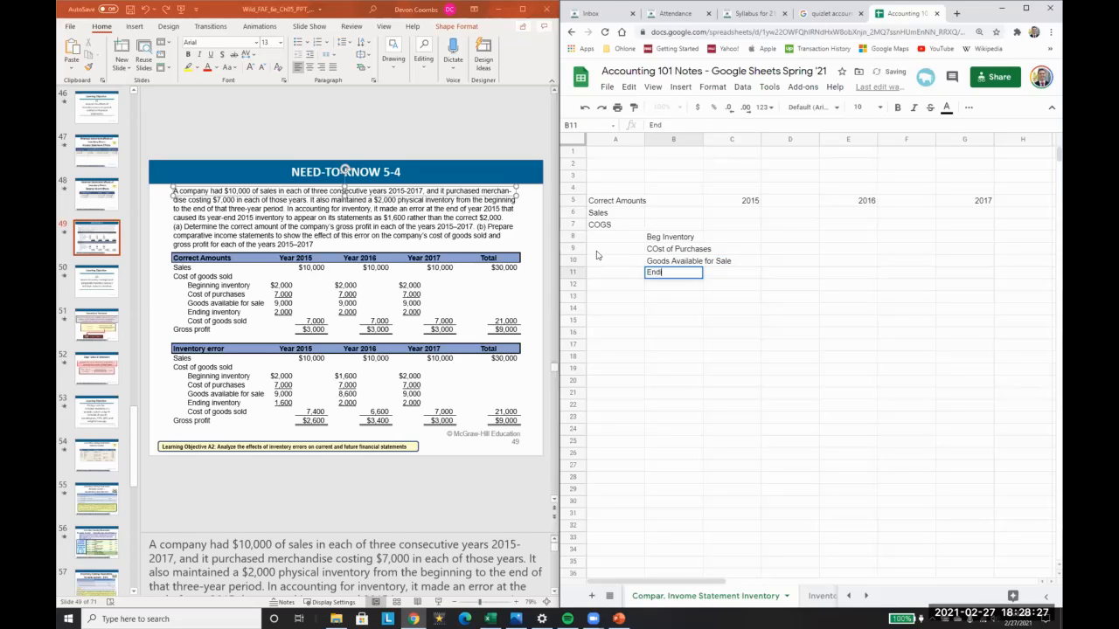
pyautogui.write('ng Inventpor')
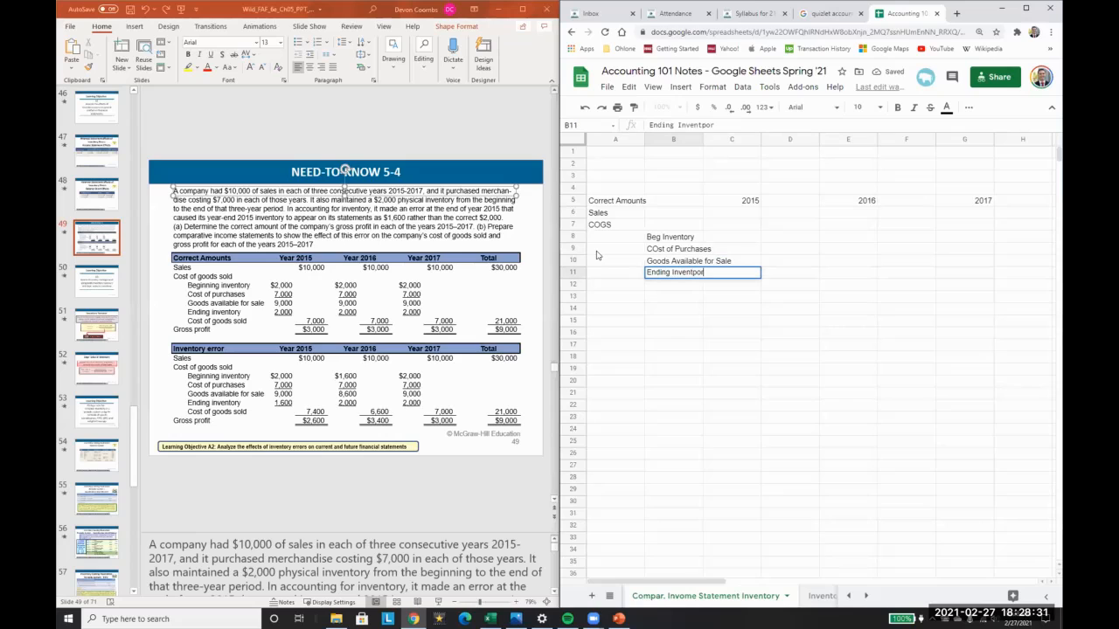
pyautogui.write('y')
pyautogui.press('Return')
pyautogui.write('COGS')
pyautogui.press('Return')
pyautogui.press('Left')
pyautogui.write('Gross Profit')
pyautogui.press('Return')
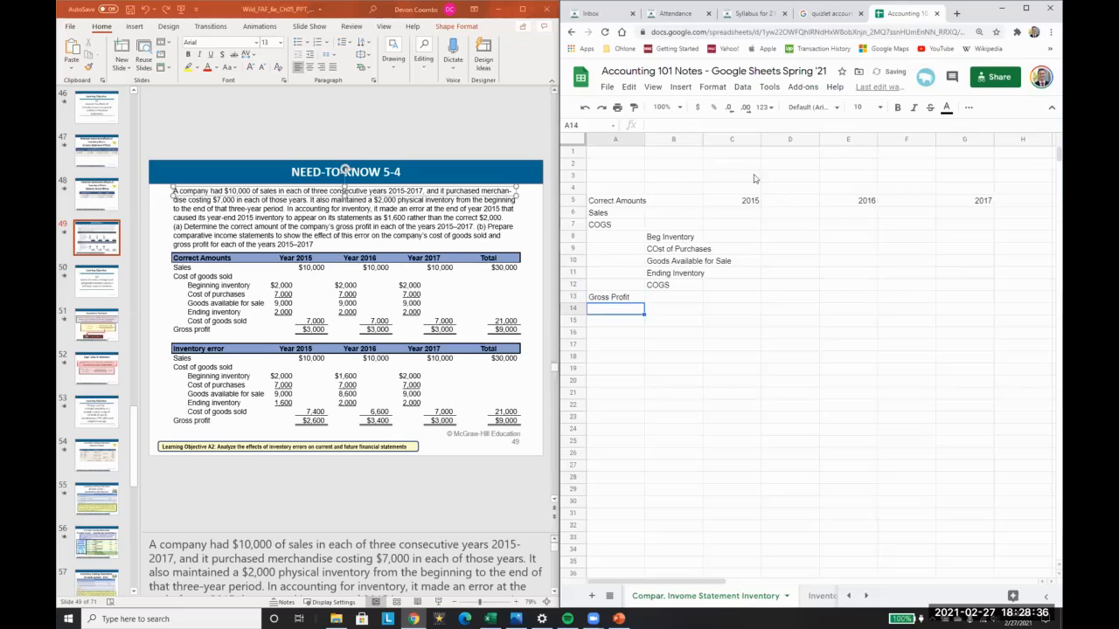
# Fit column A to its contents and move the year headings from C5:G5 one column over to D5:H5.
pyautogui.rightClick(641, 142)
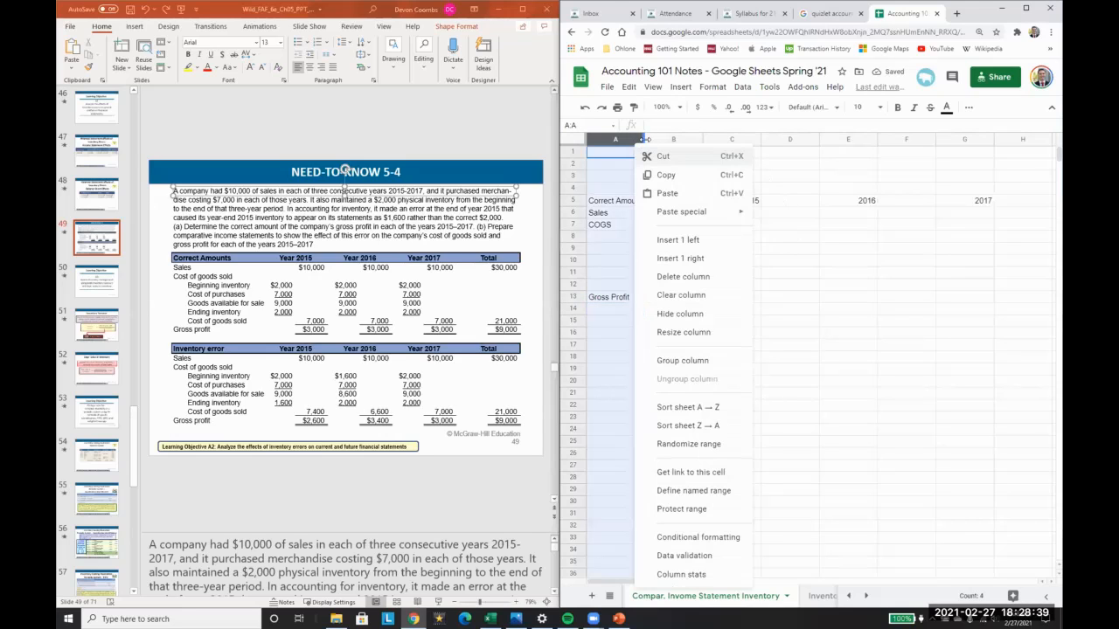
pyautogui.doubleClick(647, 140)
pyautogui.click(756, 201)
pyautogui.hotkey('shift', 'Right')
pyautogui.hotkey('shift', 'Right')
pyautogui.hotkey('shift', 'Right')
pyautogui.hotkey('shift', 'Right')
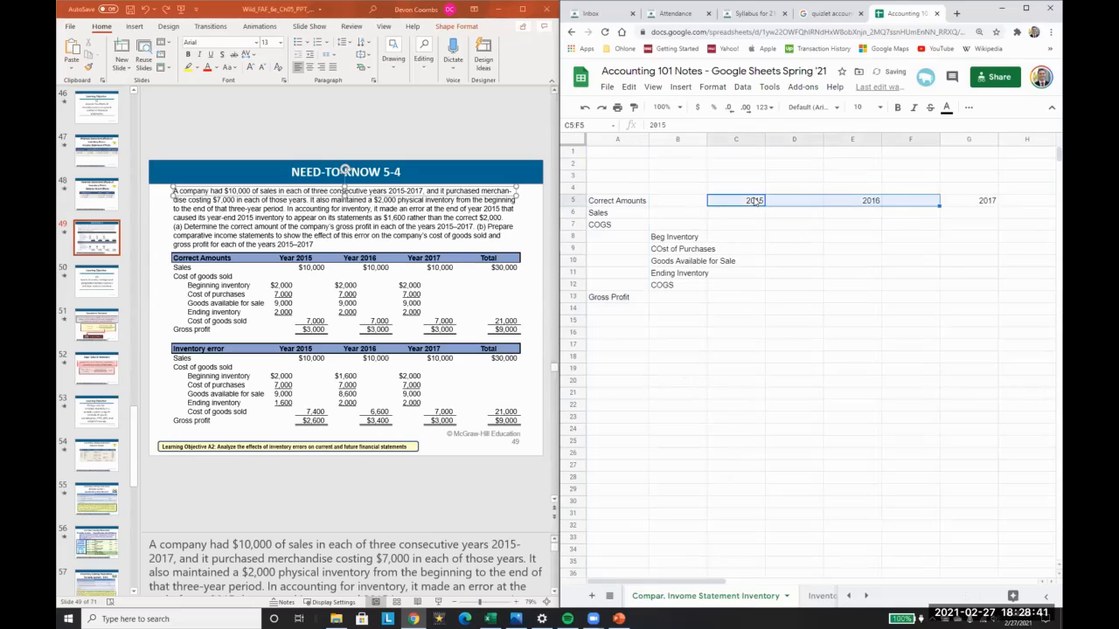
pyautogui.hotkey('ctrl', 'x')
pyautogui.press('Right')
pyautogui.hotkey('ctrl', 'v')
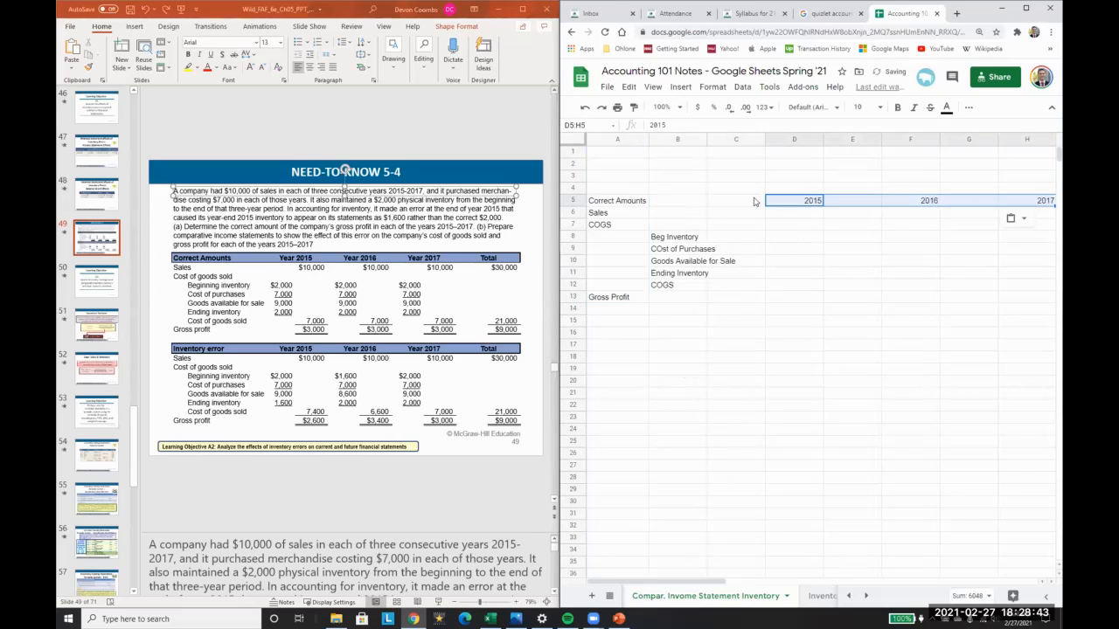
# Fit the width of column B to its longest label.
pyautogui.press('Down')
pyautogui.press('Left')
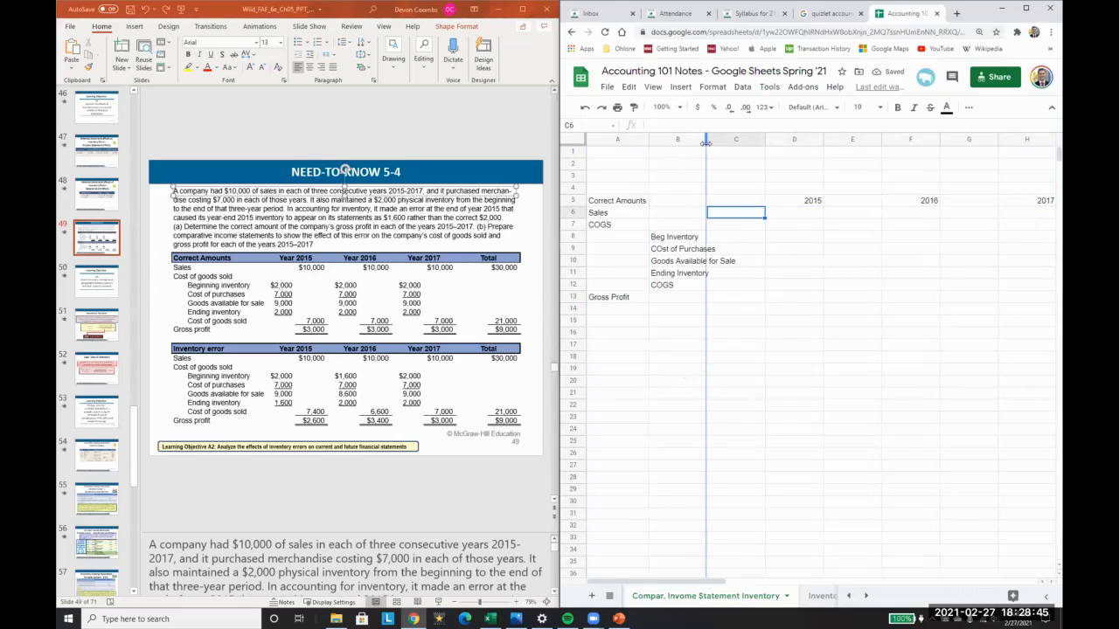
pyautogui.doubleClick(706, 140)
# Copy the Correct Amounts template A5:L14 to A18 and title the copy Error.
pyautogui.click(649, 301)
pyautogui.press('Right')
pyautogui.press('Left')
pyautogui.press('Up')
pyautogui.press('Up')
pyautogui.press('Up')
pyautogui.press('Up')
pyautogui.press('Up')
pyautogui.press('Up')
pyautogui.press('Up')
pyautogui.press('Up')
pyautogui.press('Up')
pyautogui.press('Down')
pyautogui.hotkey('shift', 'Down')
pyautogui.hotkey('shift', 'Down')
pyautogui.hotkey('shift', 'Down')
pyautogui.hotkey('shift', 'Down')
pyautogui.hotkey('shift', 'Down')
pyautogui.hotkey('shift', 'Down')
pyautogui.hotkey('shift', 'Down')
pyautogui.hotkey('shift', 'Down')
pyautogui.hotkey('shift', 'Down')
pyautogui.hotkey('shift', 'Right')
pyautogui.hotkey('shift', 'Right')
pyautogui.hotkey('shift', 'Right')
pyautogui.hotkey('shift', 'Right')
pyautogui.hotkey('shift', 'Right')
pyautogui.hotkey('shift', 'Right')
pyautogui.hotkey('shift', 'Right')
pyautogui.hotkey('shift', 'Right')
pyautogui.hotkey('shift', 'Right')
pyautogui.hotkey('shift', 'Right')
pyautogui.hotkey('shift', 'Right')
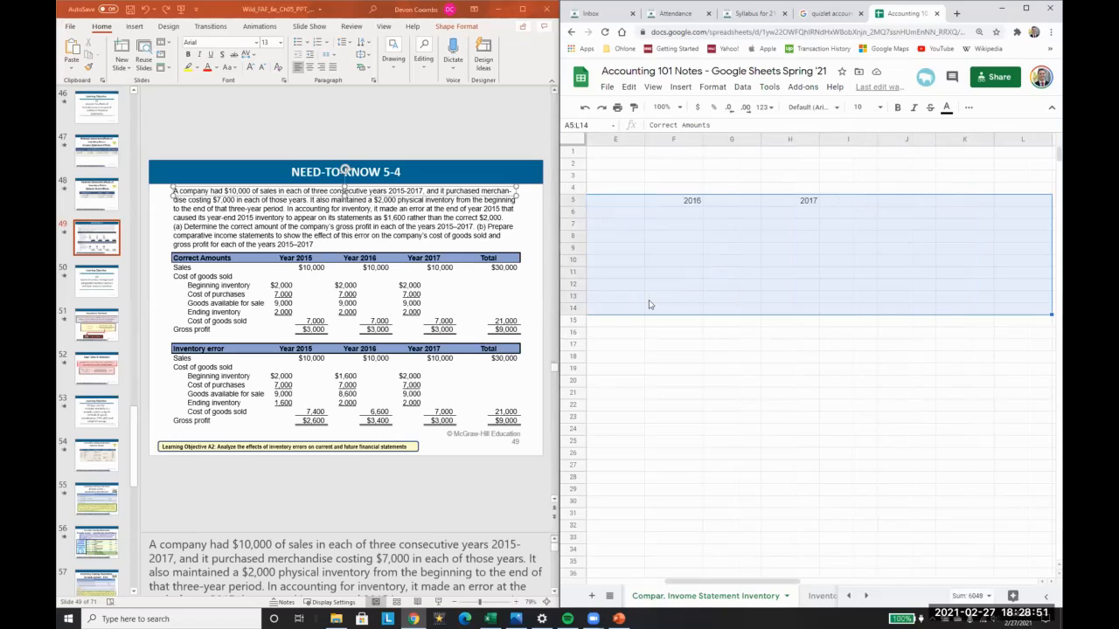
pyautogui.hotkey('ctrl', 'c')
pyautogui.press('Down')
pyautogui.press('Down')
pyautogui.press('Down')
pyautogui.press('Down')
pyautogui.press('Down')
pyautogui.press('Down')
pyautogui.press('Down')
pyautogui.press('Down')
pyautogui.press('Down')
pyautogui.press('Down')
pyautogui.press('Down')
pyautogui.press('Down')
pyautogui.press('Down')
pyautogui.hotkey('ctrl', 'v')
pyautogui.write('Error')
pyautogui.press('Return')
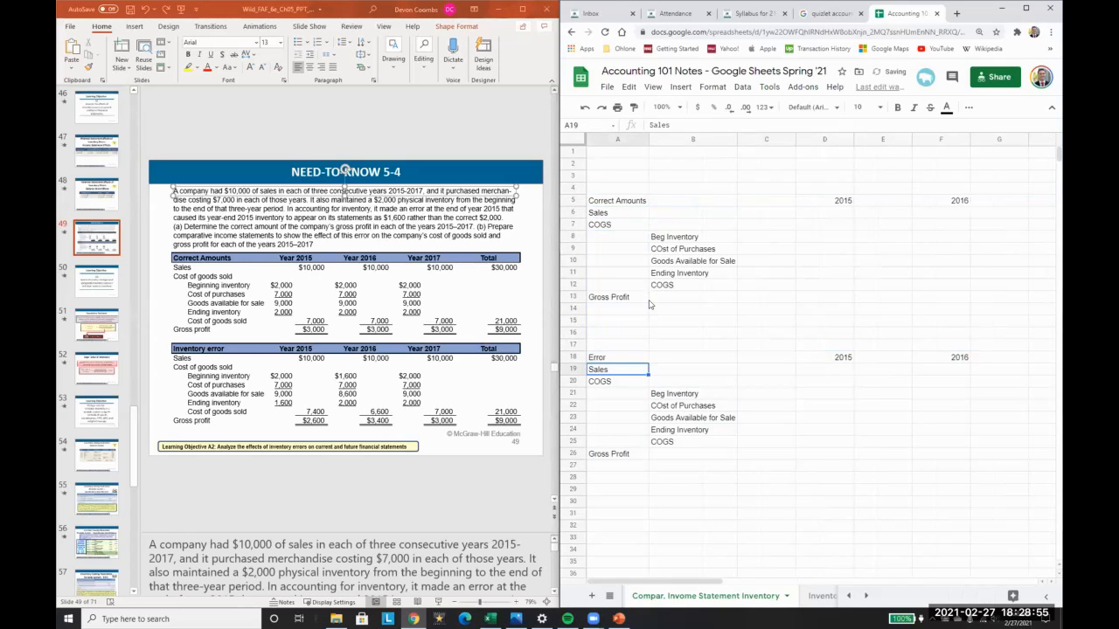
# Enter 10000 as the 2015 Sales amount in the Correct Amounts statement, cell D6.
pyautogui.click(770, 212)
pyautogui.press('Right')
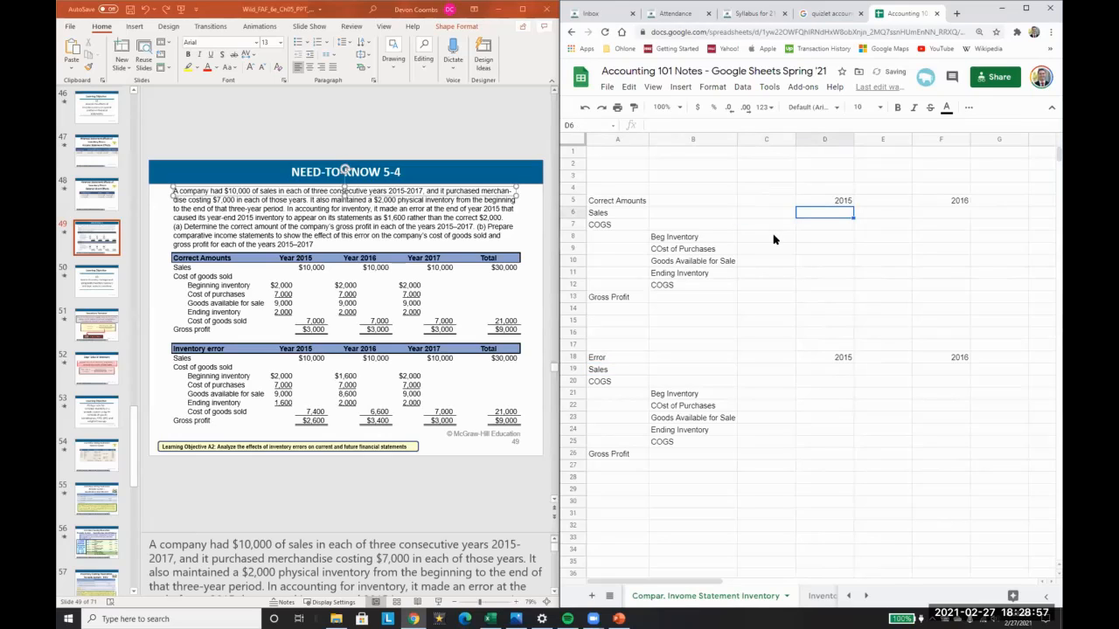
pyautogui.write('10000')
pyautogui.press('Return')
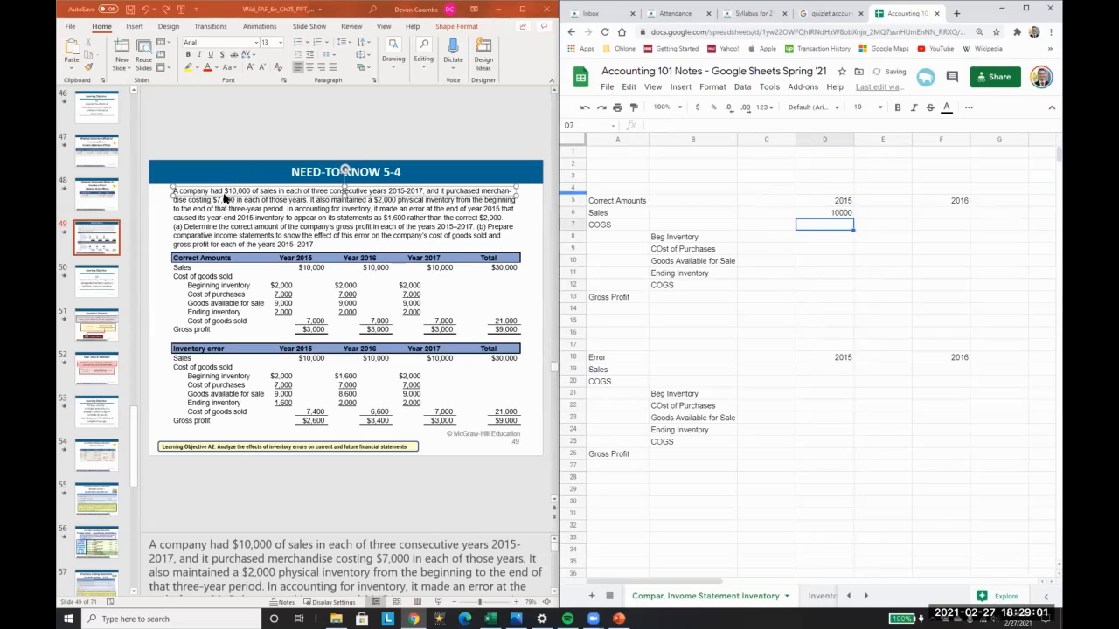
# Format the 2015 Sales amount in D6 as currency and copy it to the 2016 and 2017 columns, F6 and H6.
pyautogui.press('Up')
pyautogui.click(699, 107)
pyautogui.hotkey('ctrl', 'c')
pyautogui.press('Right')
pyautogui.press('Right')
pyautogui.hotkey('ctrl', 'v')
pyautogui.press('Right')
pyautogui.press('Right')
pyautogui.hotkey('ctrl', 'v')
# Copy the $10,000.00 Sales amount into the Error statement for all three years, cells H19, F19 and D19.
pyautogui.press('Down')
pyautogui.press('Down')
pyautogui.press('Down')
pyautogui.press('Down')
pyautogui.press('Down')
pyautogui.press('Down')
pyautogui.press('Down')
pyautogui.press('Down')
pyautogui.press('Down')
pyautogui.press('Down')
pyautogui.press('Down')
pyautogui.press('Down')
pyautogui.press('Down')
pyautogui.hotkey('ctrl', 'v')
pyautogui.press('Left')
pyautogui.press('Left')
pyautogui.hotkey('ctrl', 'v')
pyautogui.press('Left')
pyautogui.press('Left')
pyautogui.hotkey('ctrl', 'v')
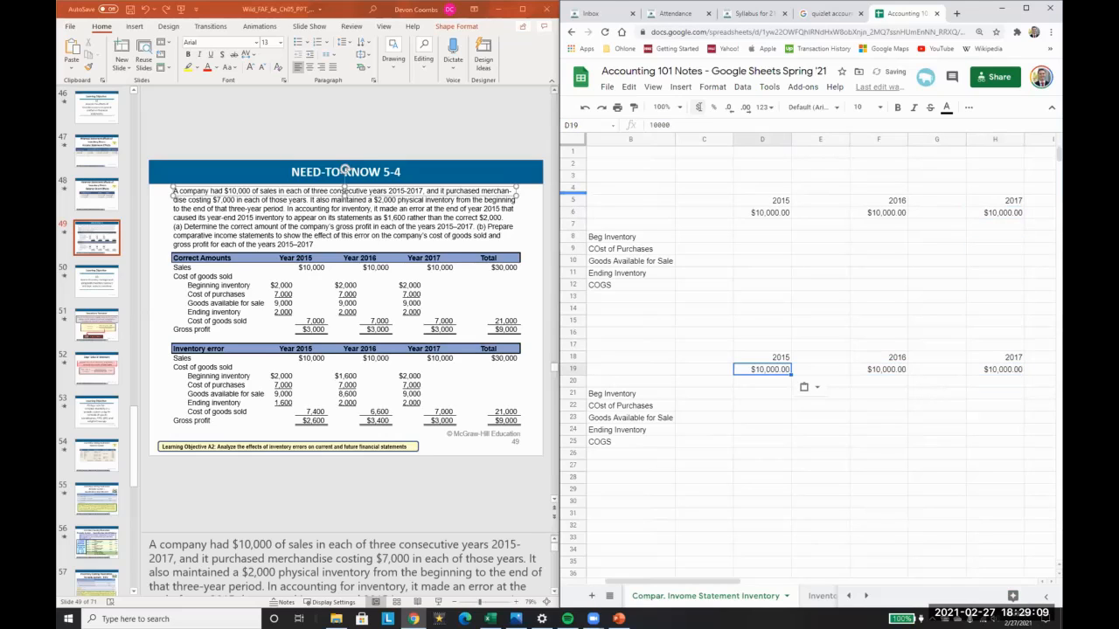
# Enter 7000 as the 2015 Cost of Purchases in the Correct Amounts statement, cell D9.
pyautogui.click(696, 240)
pyautogui.press('Right')
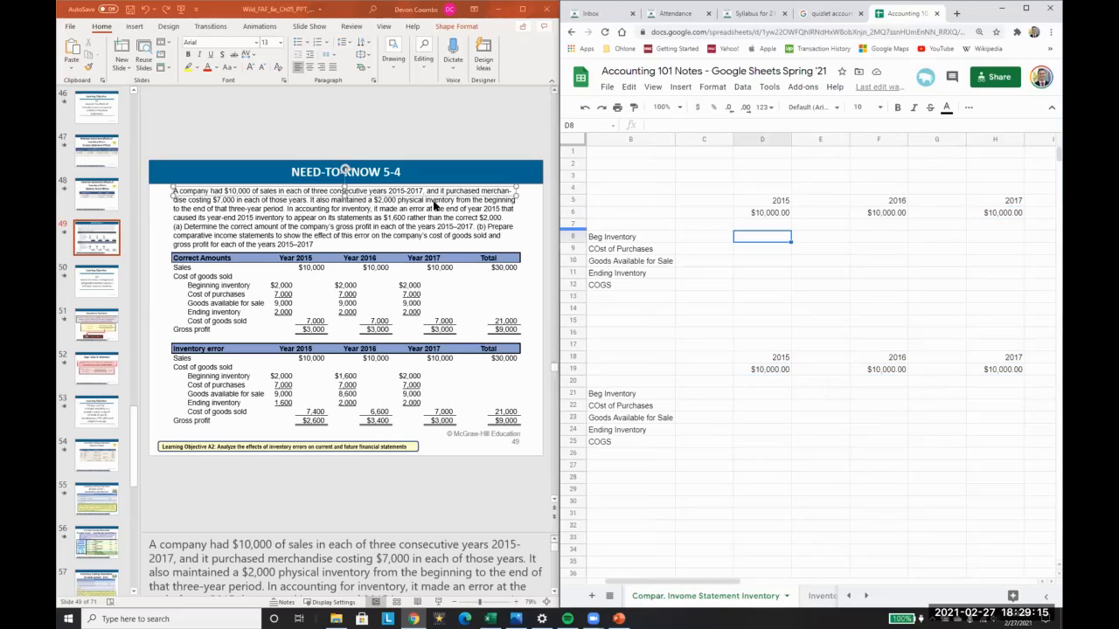
pyautogui.press('Down')
pyautogui.write('7')
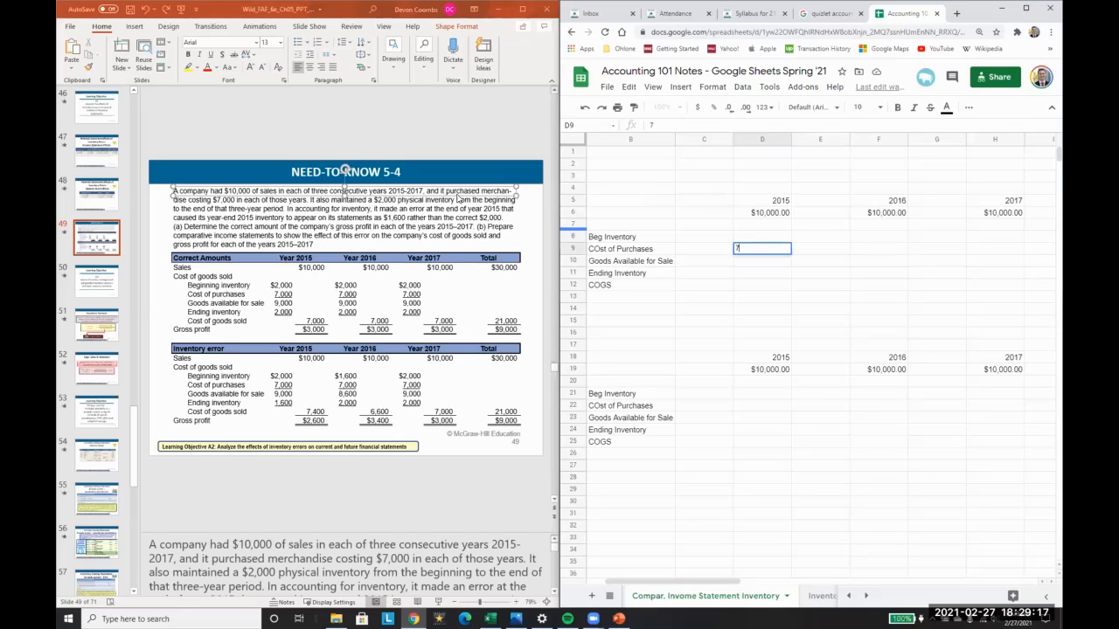
pyautogui.press('Return')
pyautogui.press('Up')
pyautogui.press('Up')
pyautogui.hotkey('shift', 'Down')
pyautogui.hotkey('shift', 'Down')
pyautogui.hotkey('shift', 'Down')
pyautogui.hotkey('shift', 'Down')
pyautogui.hotkey('shift', 'Down')
pyautogui.hotkey('shift', 'Down')
pyautogui.hotkey('shift', 'Down')
pyautogui.hotkey('shift', 'Down')
pyautogui.hotkey('shift', 'Down')
pyautogui.hotkey('shift', 'Down')
pyautogui.hotkey('shift', 'Down')
pyautogui.hotkey('shift', 'Down')
pyautogui.hotkey('shift', 'Down')
pyautogui.hotkey('shift', 'Down')
pyautogui.hotkey('shift', 'Down')
pyautogui.hotkey('shift', 'Down')
pyautogui.hotkey('shift', 'Down')
pyautogui.hotkey('shift', 'Down')
pyautogui.hotkey('shift', 'Down')
pyautogui.hotkey('shift', 'Down')
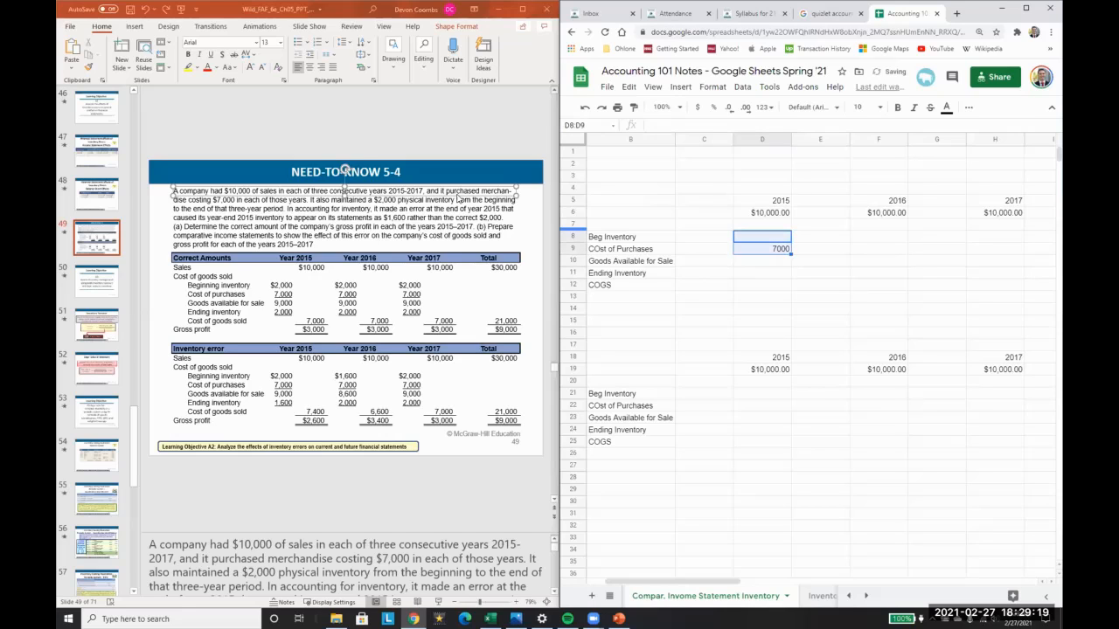
pyautogui.press('Down')
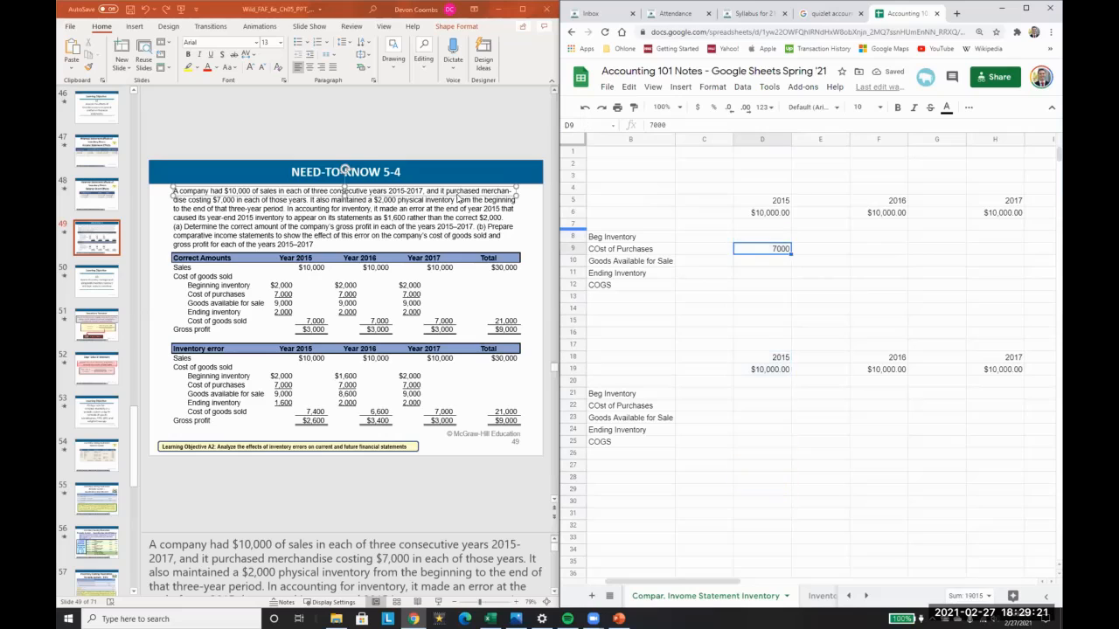
# Format the Cost of Purchases amount in D9 as currency and copy it to F9 and H9 for 2016 and 2017.
pyautogui.click(698, 108)
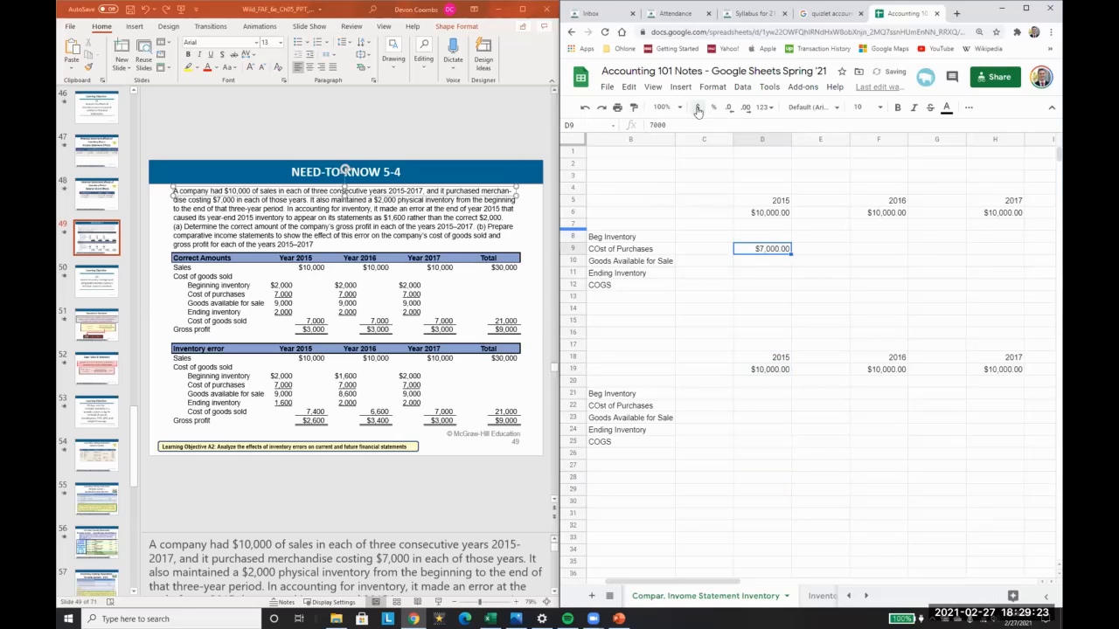
pyautogui.hotkey('ctrl', 'c')
pyautogui.press('Right')
pyautogui.press('Right')
pyautogui.hotkey('ctrl', 'v')
pyautogui.press('Right')
pyautogui.press('Right')
pyautogui.hotkey('ctrl', 'v')
# Enter 2000 as the 2015 beginning inventory in D8 and copy it to F8 and H8 for 2016 and 2017.
pyautogui.press('Left')
pyautogui.press('Left')
pyautogui.press('Left')
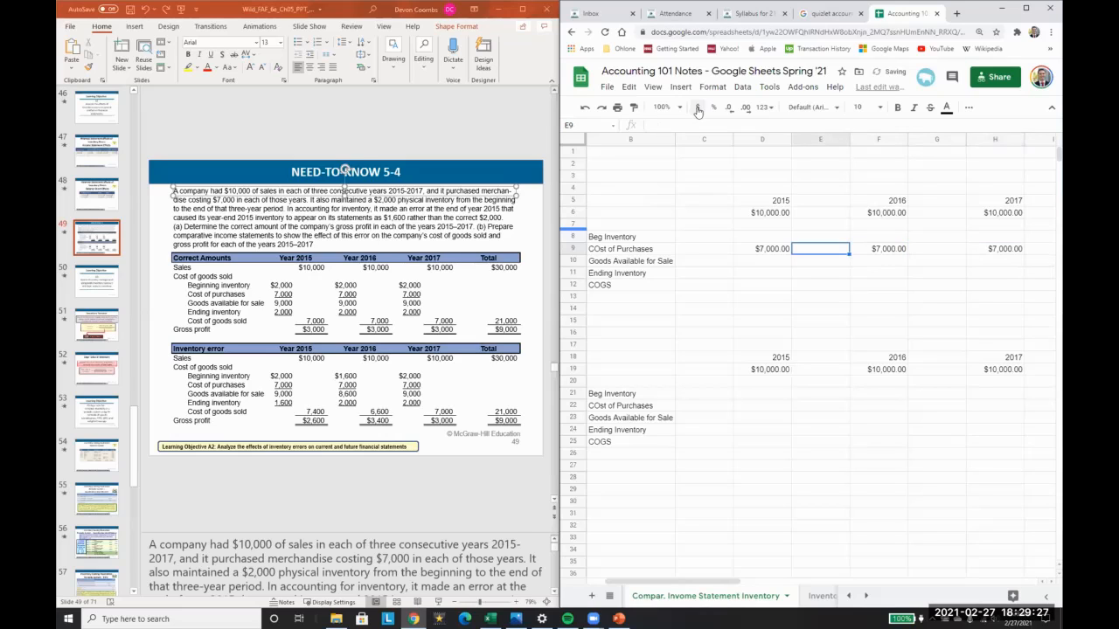
pyautogui.press('Left')
pyautogui.press('Up')
pyautogui.write('2000')
pyautogui.press('Return')
pyautogui.press('Up')
pyautogui.hotkey('ctrl', 'c')
pyautogui.press('Right')
pyautogui.press('Right')
pyautogui.hotkey('ctrl', 'v')
pyautogui.press('Right')
pyautogui.press('Right')
pyautogui.hotkey('ctrl', 'v')
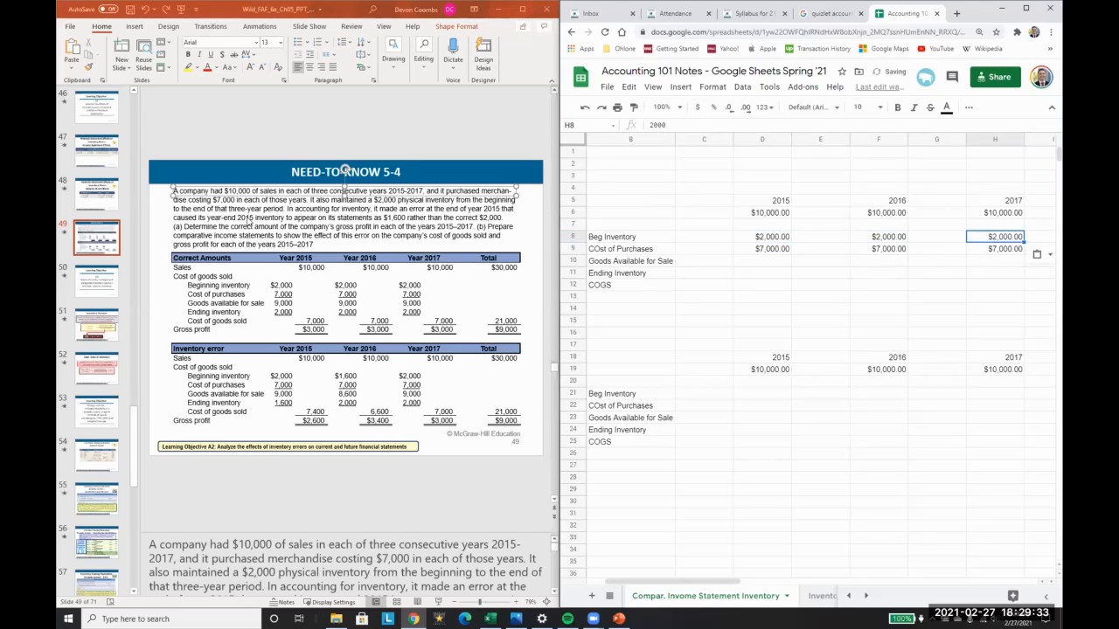
# Fill the Ending Inventory row of the Correct Amounts statement with the copied $2,000.00 in D11, F11 and H11.
pyautogui.click(247, 208)
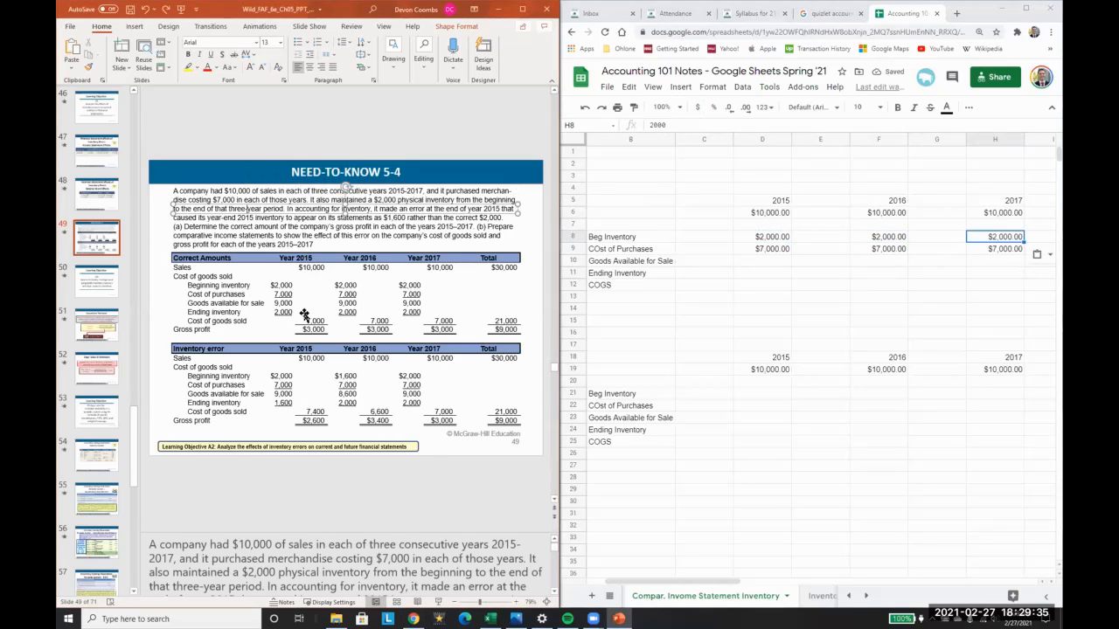
pyautogui.click(700, 297)
pyautogui.press('Up')
pyautogui.press('Right')
pyautogui.press('Up')
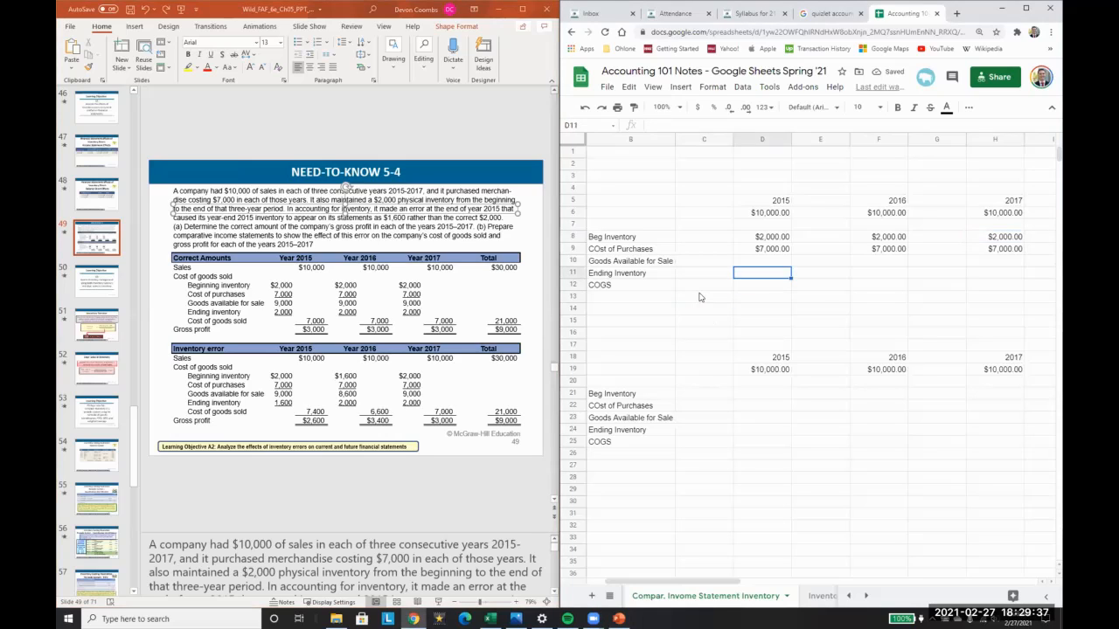
pyautogui.hotkey('ctrl', 'v')
pyautogui.press('Right')
pyautogui.press('Right')
pyautogui.hotkey('ctrl', 'v')
pyautogui.press('Right')
pyautogui.press('Right')
pyautogui.hotkey('ctrl', 'v')
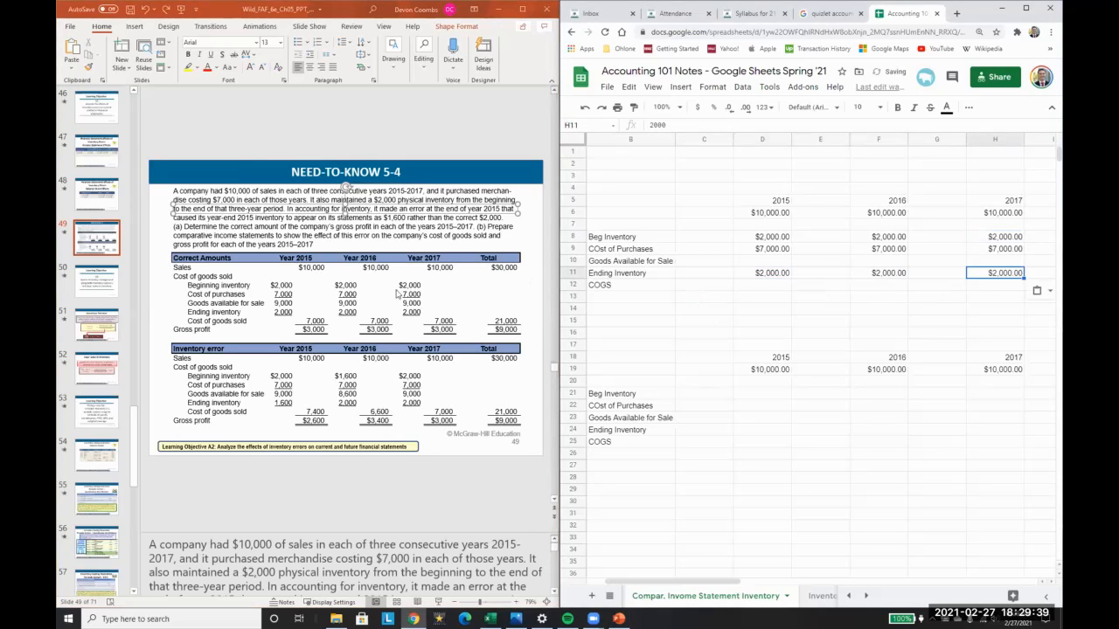
pyautogui.click(308, 207)
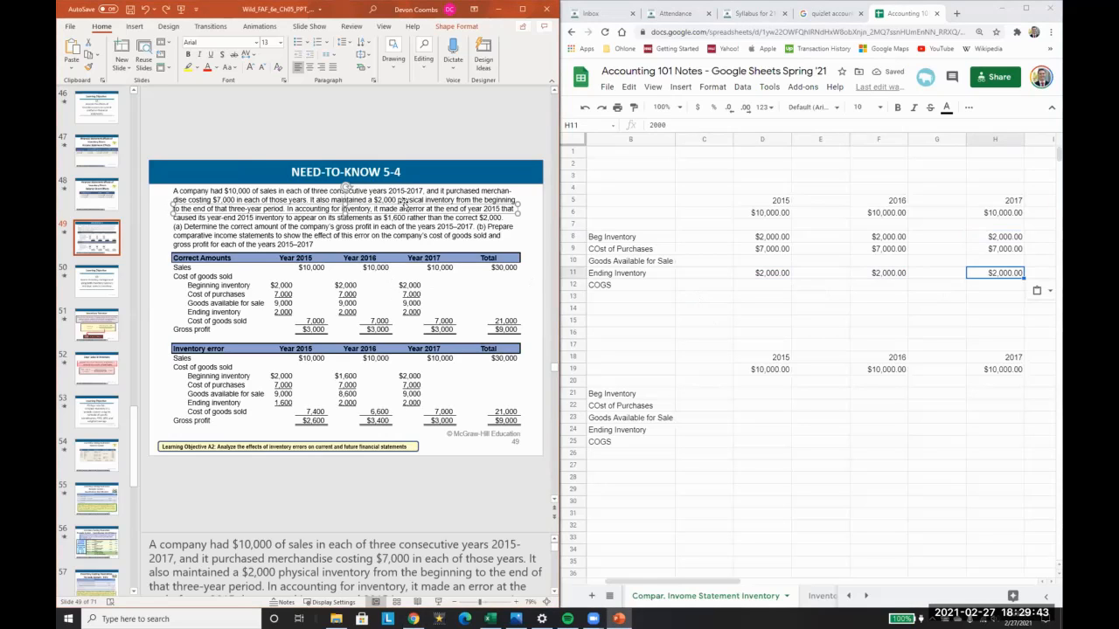
pyautogui.click(250, 226)
pyautogui.click(339, 216)
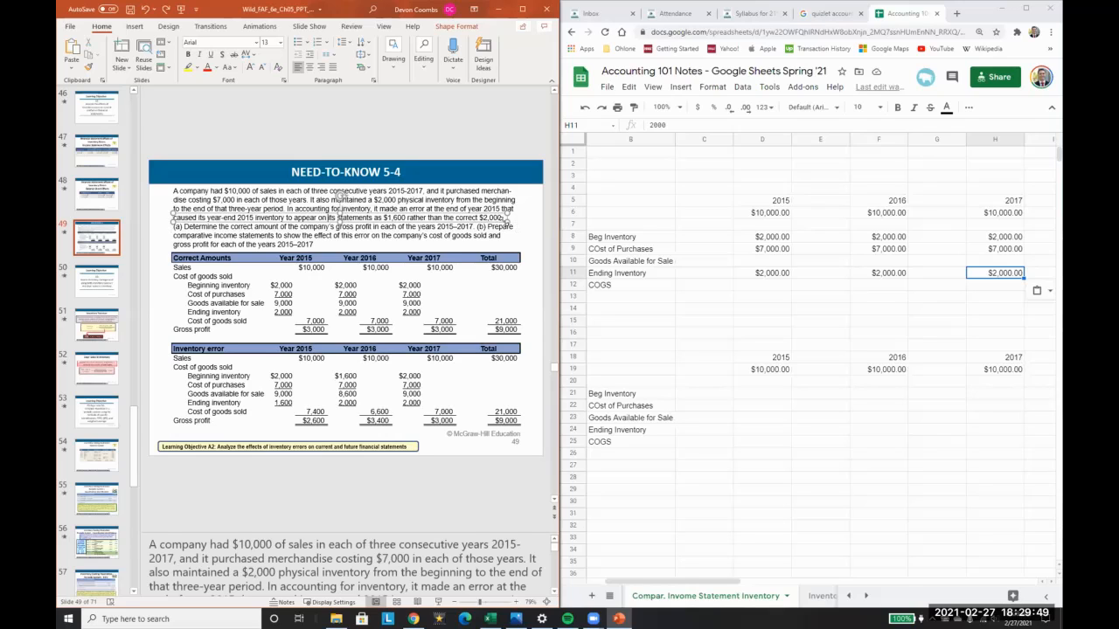
# Calculate the 2015 Goods Available for Sale in D10 by adding beginning inventory D8 and cost of purchases D9.
pyautogui.click(813, 300)
pyautogui.press('Left')
pyautogui.press('Up')
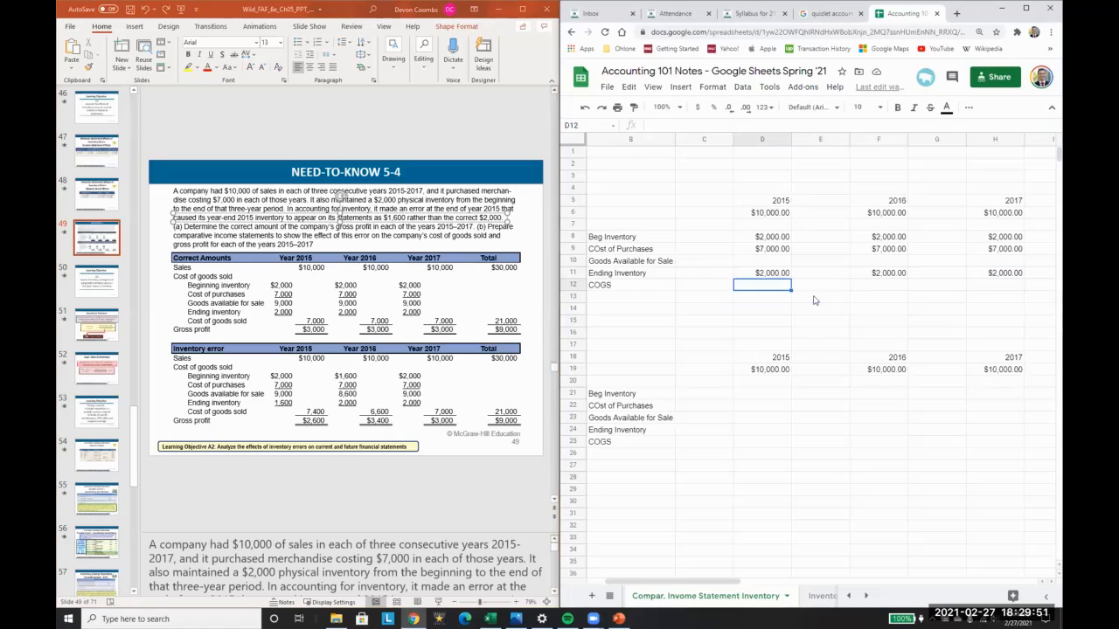
pyautogui.press('Up')
pyautogui.press('Up')
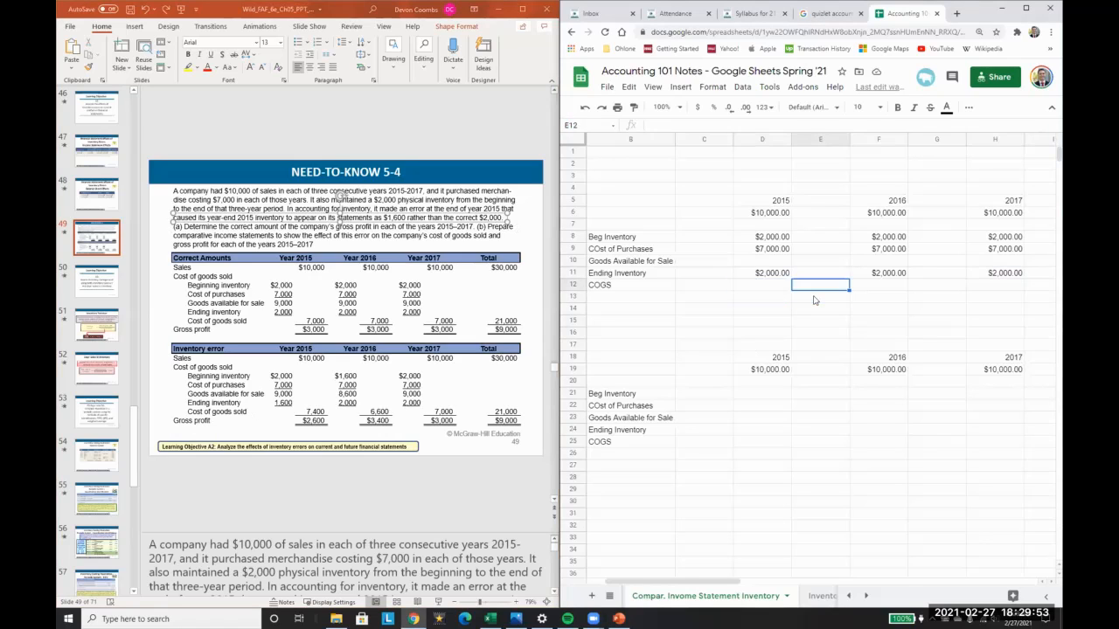
pyautogui.write('=')
pyautogui.press('Up')
pyautogui.press('Up')
pyautogui.write('+')
pyautogui.press('Up')
pyautogui.press('Return')
# Correct the capitalization of the label in B9 so it reads Cost of Purchases.
pyautogui.press('Left')
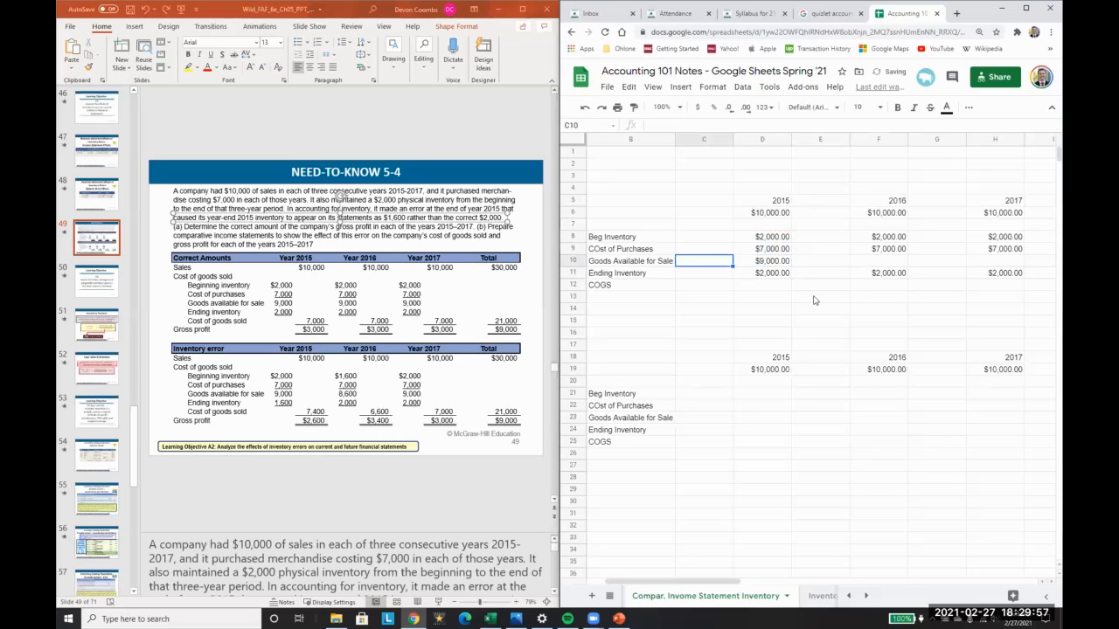
pyautogui.press('Left')
pyautogui.press('Up')
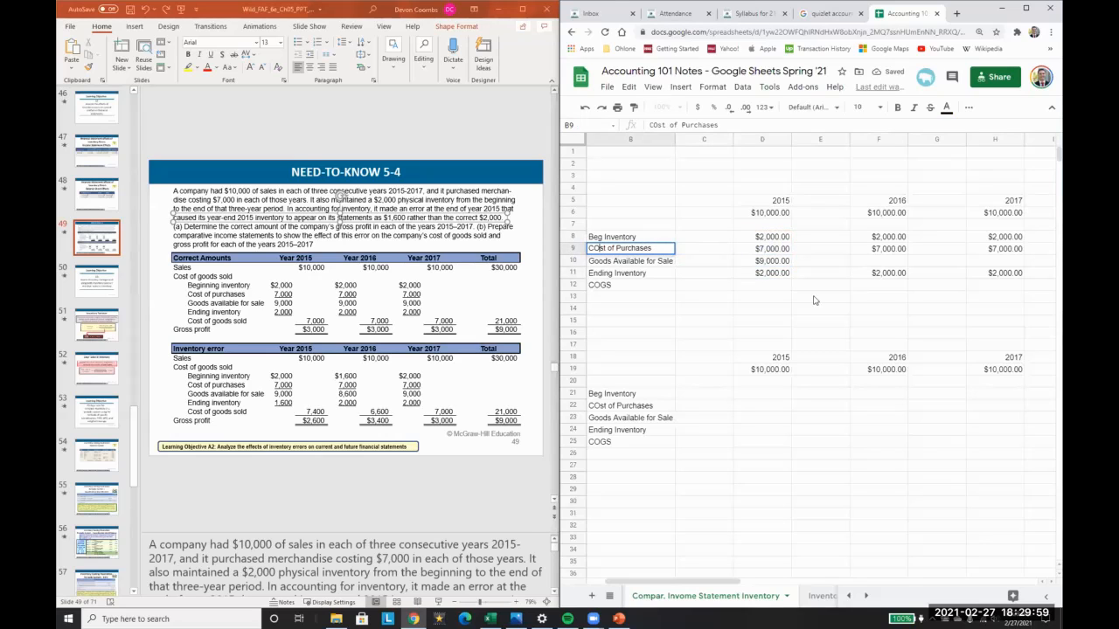
pyautogui.write('Cost of Purchases')
pyautogui.press('Return')
# Copy the 2015 Goods Available for Sale formula from D10 to F10 and H10 for 2016 and 2017.
pyautogui.press('Right')
pyautogui.press('Right')
pyautogui.hotkey('ctrl', 'c')
pyautogui.press('Right')
pyautogui.press('Right')
pyautogui.hotkey('ctrl', 'v')
pyautogui.press('Right')
pyautogui.press('Right')
pyautogui.hotkey('ctrl', 'v')
# Bold the Goods Available for Sale amounts in H10, F10 and D10.
pyautogui.hotkey('ctrl', 'b')
pyautogui.press('Left')
pyautogui.press('Left')
pyautogui.hotkey('ctrl', 'b')
pyautogui.press('Left')
pyautogui.press('Left')
pyautogui.hotkey('ctrl', 'b')
# Calculate the 2015 COGS in E12 by subtracting ending inventory D11 from goods available for sale D10.
pyautogui.press('Down')
pyautogui.press('Down')
pyautogui.write('=')
pyautogui.press('Escape')
pyautogui.press('Right')
pyautogui.write('=')
pyautogui.press('Left')
pyautogui.press('Left')
pyautogui.press('Up')
pyautogui.press('Right')
pyautogui.press('Up')
pyautogui.write('-')
pyautogui.press('Left')
pyautogui.press('Up')
pyautogui.press('Return')
# Copy the 2015 COGS formula from E12 to G12 and I12 for 2016 and 2017.
pyautogui.press('Up')
pyautogui.hotkey('ctrl', 'c')
pyautogui.press('Right')
pyautogui.press('Right')
pyautogui.hotkey('ctrl', 'v')
pyautogui.press('Right')
pyautogui.press('Right')
pyautogui.hotkey('ctrl', 'v')
# Bold the COGS amounts in E12, G12 and I12 of the Correct Amounts statement.
pyautogui.press('Left')
pyautogui.press('Left')
pyautogui.press('Left')
pyautogui.press('Left')
pyautogui.hotkey('ctrl', 'b')
pyautogui.press('Right')
pyautogui.press('Right')
pyautogui.hotkey('ctrl', 'b')
pyautogui.press('Right')
pyautogui.press('Right')
pyautogui.hotkey('ctrl', 'b')
# Move the Correct Amounts sales figures one column over, from H6, F6 and D6 to I6, G6 and E6.
pyautogui.press('Up')
pyautogui.press('Up')
pyautogui.press('Up')
pyautogui.press('Up')
pyautogui.press('Up')
pyautogui.press('Up')
pyautogui.press('Left')
pyautogui.hotkey('ctrl', 'x')
pyautogui.press('Right')
pyautogui.hotkey('ctrl', 'v')
pyautogui.press('Left')
pyautogui.press('Left')
pyautogui.press('Left')
pyautogui.hotkey('ctrl', 'x')
pyautogui.press('Right')
pyautogui.hotkey('ctrl', 'v')
pyautogui.press('Left')
pyautogui.press('Left')
pyautogui.press('Left')
pyautogui.hotkey('ctrl', 'x')
pyautogui.press('Right')
pyautogui.hotkey('ctrl', 'v')
# Calculate the 2015 Gross Profit in E13 by subtracting COGS E12 from sales E6.
pyautogui.press('Left')
pyautogui.press('Down')
pyautogui.press('Left')
pyautogui.press('Left')
pyautogui.press('Left')
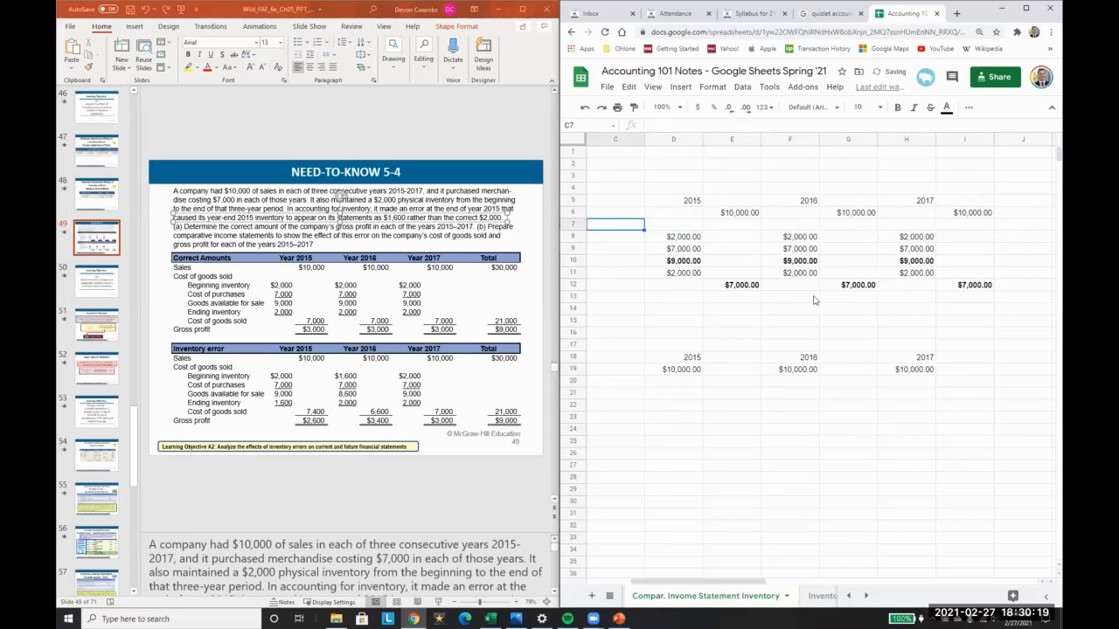
pyautogui.press('Down')
pyautogui.press('Down')
pyautogui.press('Down')
pyautogui.press('Down')
pyautogui.press('Down')
pyautogui.press('Down')
pyautogui.press('Right')
pyautogui.press('Right')
pyautogui.press('Right')
pyautogui.press('Right')
pyautogui.write('=')
pyautogui.press('Up')
pyautogui.press('Up')
pyautogui.press('Up')
pyautogui.press('Up')
pyautogui.press('Up')
pyautogui.press('Up')
pyautogui.press('Up')
pyautogui.write('-')
pyautogui.press('Down')
pyautogui.press('Down')
pyautogui.press('Down')
pyautogui.press('Down')
pyautogui.press('Down')
pyautogui.press('Down')
pyautogui.press('Return')
# Copy the 2015 Gross Profit formula from E13 to G13 and I13 for 2016 and 2017.
pyautogui.press('Up')
pyautogui.press('Up')
pyautogui.press('Down')
pyautogui.press('Down')
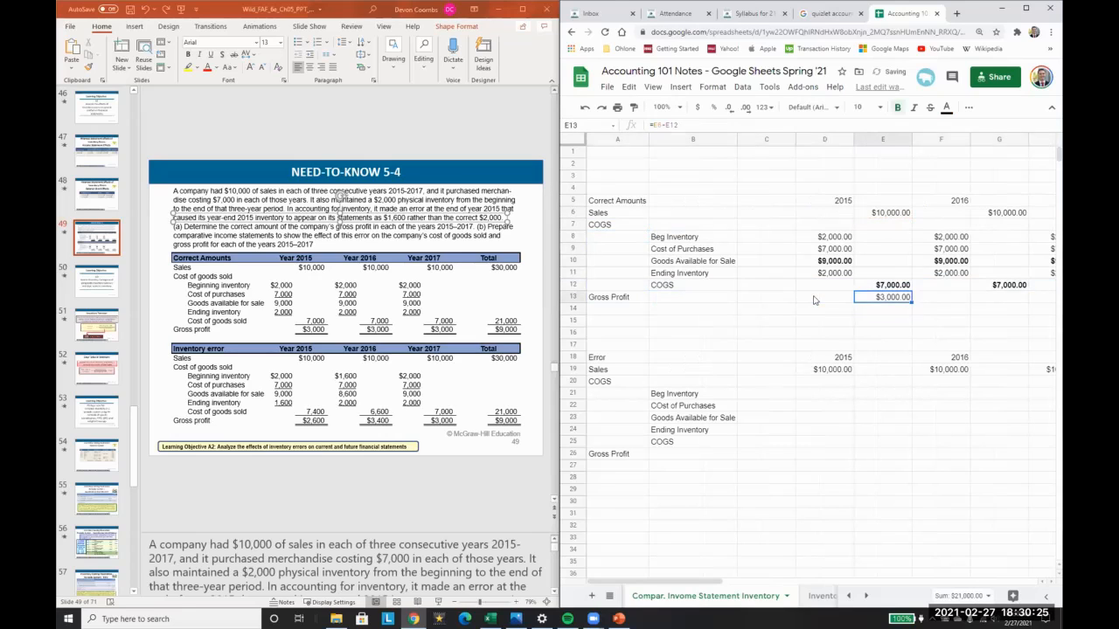
pyautogui.press('Up')
pyautogui.hotkey('ctrl', 'c')
pyautogui.press('Right')
pyautogui.press('Right')
pyautogui.hotkey('ctrl', 'v')
pyautogui.press('Right')
pyautogui.press('Right')
pyautogui.hotkey('ctrl', 'v')
# Bold the Gross Profit amounts in E13:I13 and return to the Gross Profit label in A13.
pyautogui.press('Left')
pyautogui.press('Left')
pyautogui.press('Left')
pyautogui.press('Left')
pyautogui.press('Left')
pyautogui.press('Left')
pyautogui.press('Right')
pyautogui.press('Right')
pyautogui.hotkey('shift', 'Right')
pyautogui.hotkey('shift', 'Right')
pyautogui.hotkey('shift', 'Right')
pyautogui.hotkey('shift', 'Right')
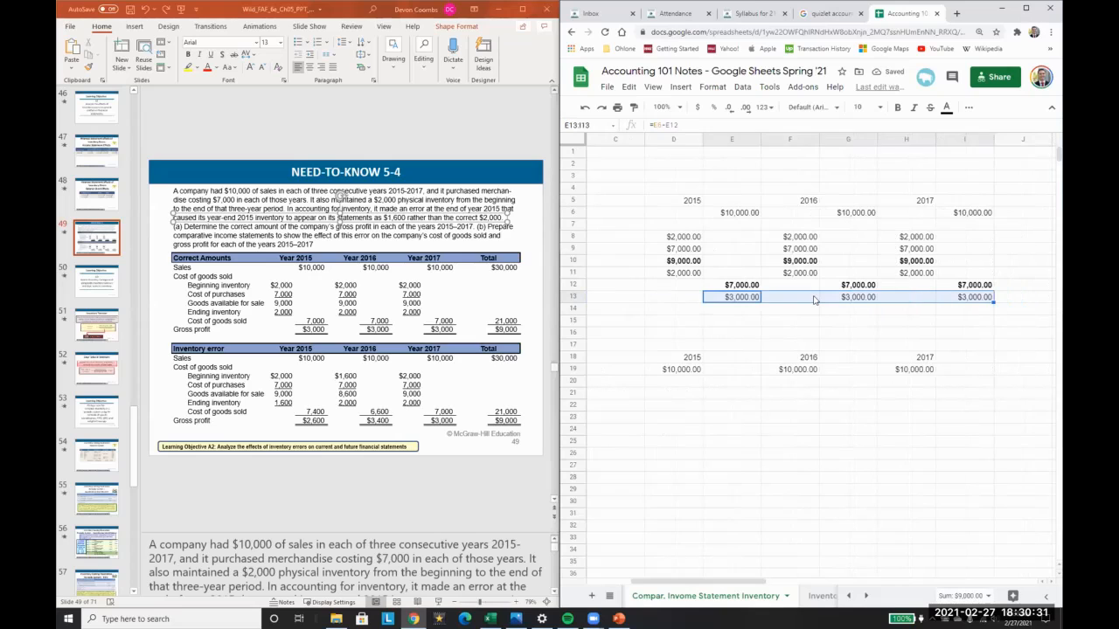
pyautogui.press('Left')
pyautogui.press('Left')
pyautogui.press('Left')
pyautogui.press('Left')
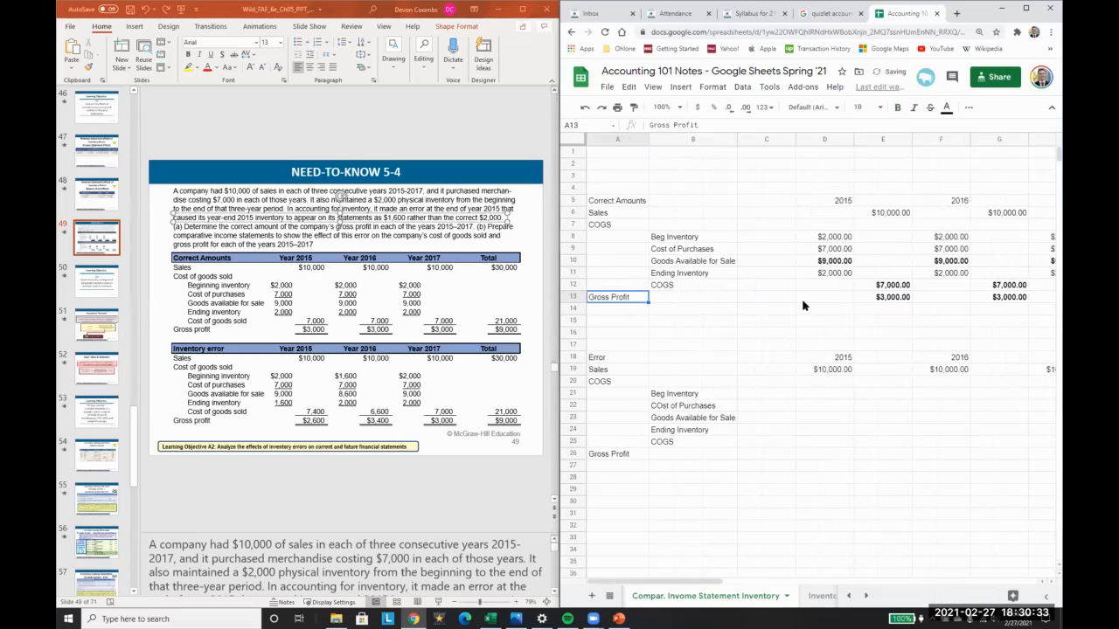
# Copy the Correct Amounts block B6:I14 into the Error section, starting at cell B19.
pyautogui.scroll(-1, 803, 305)
pyautogui.press('Up')
pyautogui.press('Up')
pyautogui.press('Up')
pyautogui.press('Up')
pyautogui.press('Up')
pyautogui.press('Up')
pyautogui.press('Up')
pyautogui.press('Up')
pyautogui.press('Down')
pyautogui.press('Right')
pyautogui.press('Down')
pyautogui.press('Up')
pyautogui.hotkey('shift', 'Right')
pyautogui.hotkey('shift', 'Right')
pyautogui.hotkey('shift', 'Right')
pyautogui.hotkey('shift', 'Right')
pyautogui.hotkey('shift', 'Right')
pyautogui.hotkey('shift', 'Right')
pyautogui.hotkey('shift', 'Right')
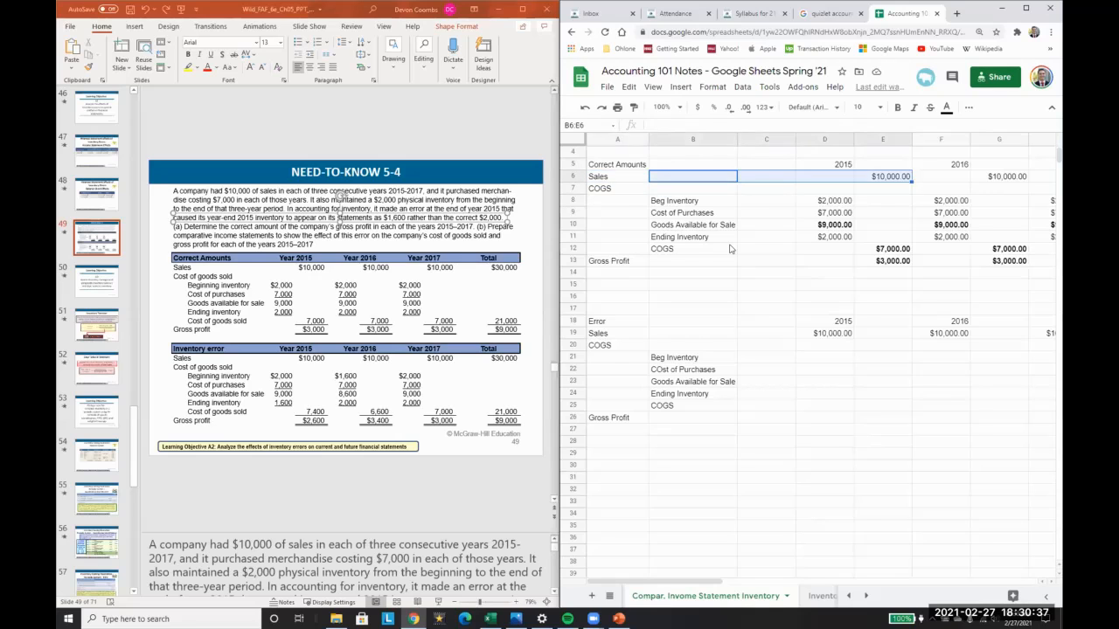
pyautogui.hotkey('shift', 'Down')
pyautogui.hotkey('shift', 'Down')
pyautogui.hotkey('shift', 'Down')
pyautogui.hotkey('shift', 'Down')
pyautogui.hotkey('shift', 'Down')
pyautogui.hotkey('shift', 'Down')
pyautogui.hotkey('shift', 'Down')
pyautogui.hotkey('shift', 'Down')
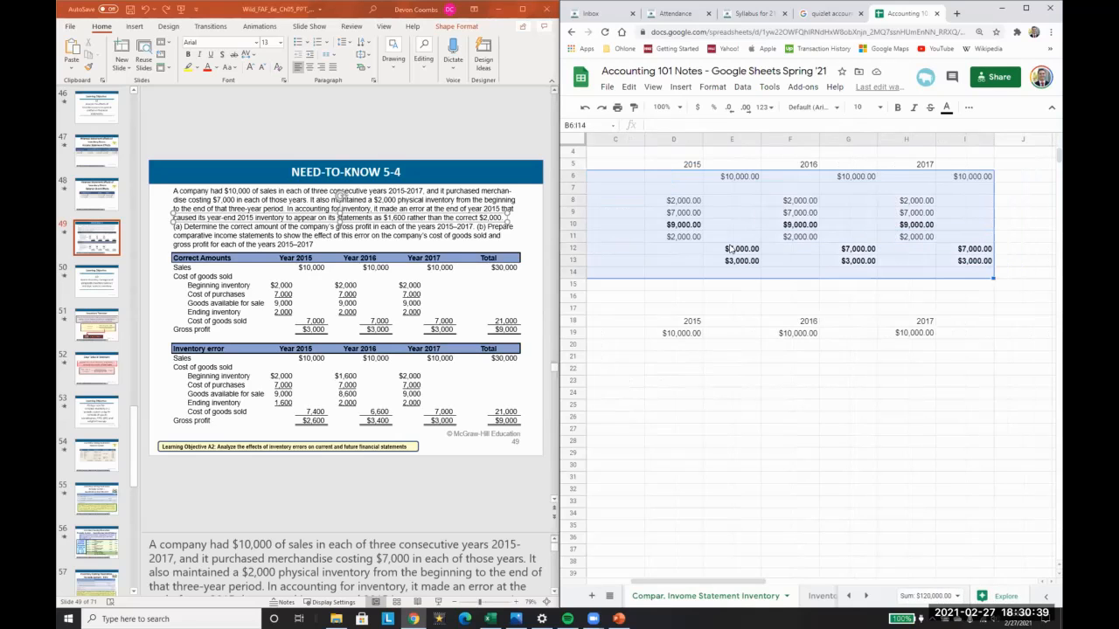
pyautogui.hotkey('ctrl', 'c')
pyautogui.press('Down')
pyautogui.press('Down')
pyautogui.press('Down')
pyautogui.press('Down')
pyautogui.press('Down')
pyautogui.press('Down')
pyautogui.press('Down')
pyautogui.press('Down')
pyautogui.press('Down')
pyautogui.press('Down')
pyautogui.press('Down')
pyautogui.press('Down')
pyautogui.press('Down')
pyautogui.press('Down')
pyautogui.press('Down')
pyautogui.press('Up')
pyautogui.press('Up')
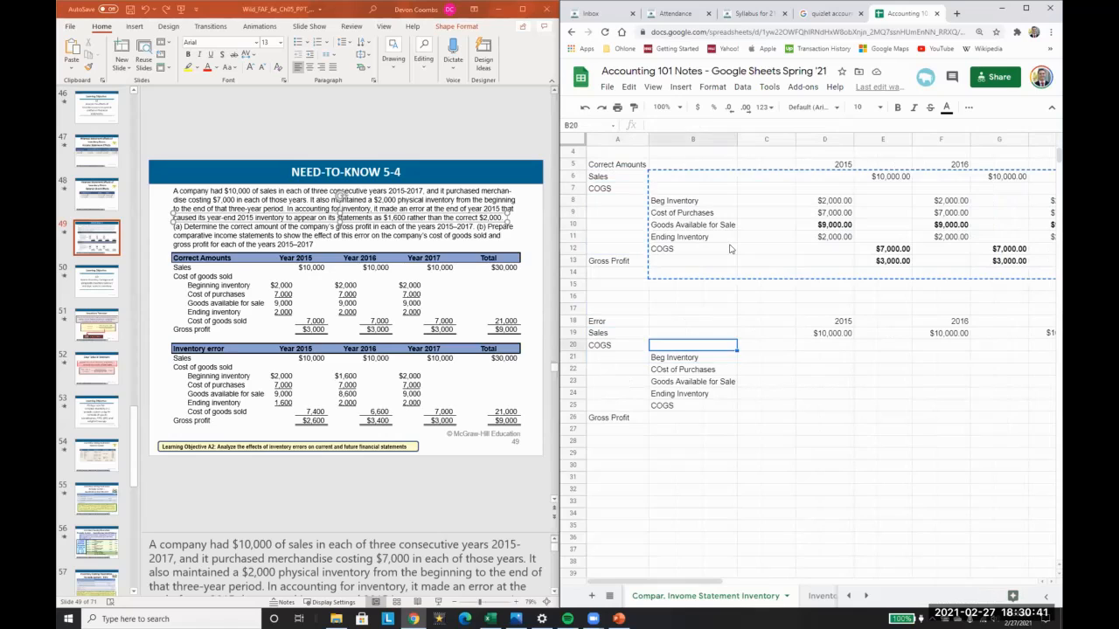
pyautogui.hotkey('ctrl', 'v')
pyautogui.press('Right')
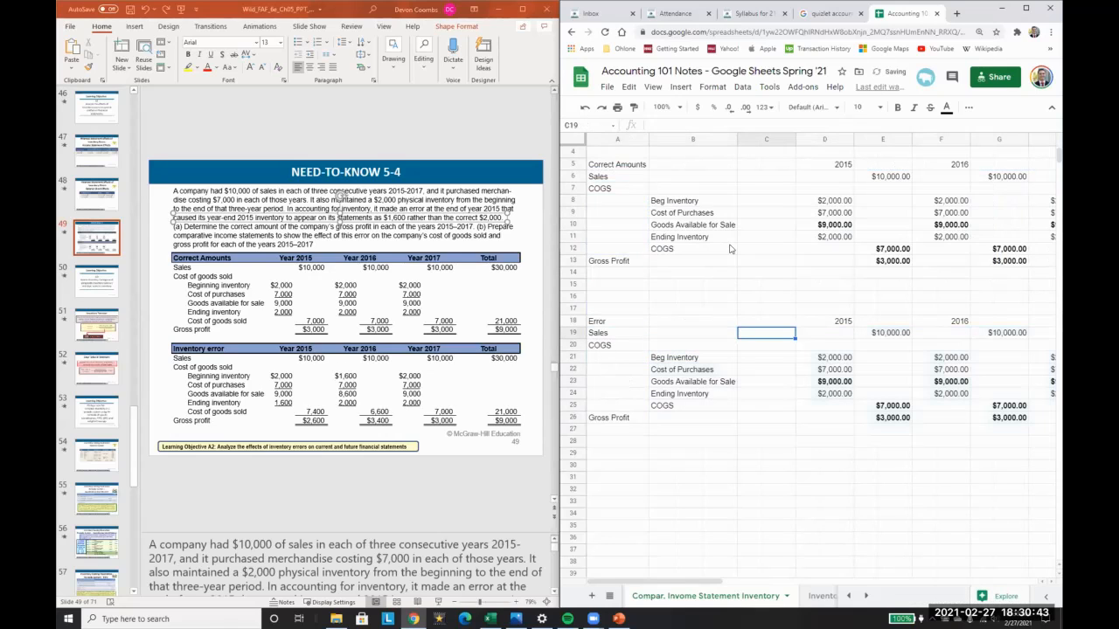
# Set the 2015 Ending Inventory in D24 of the Error section to 1600.
pyautogui.click(892, 372)
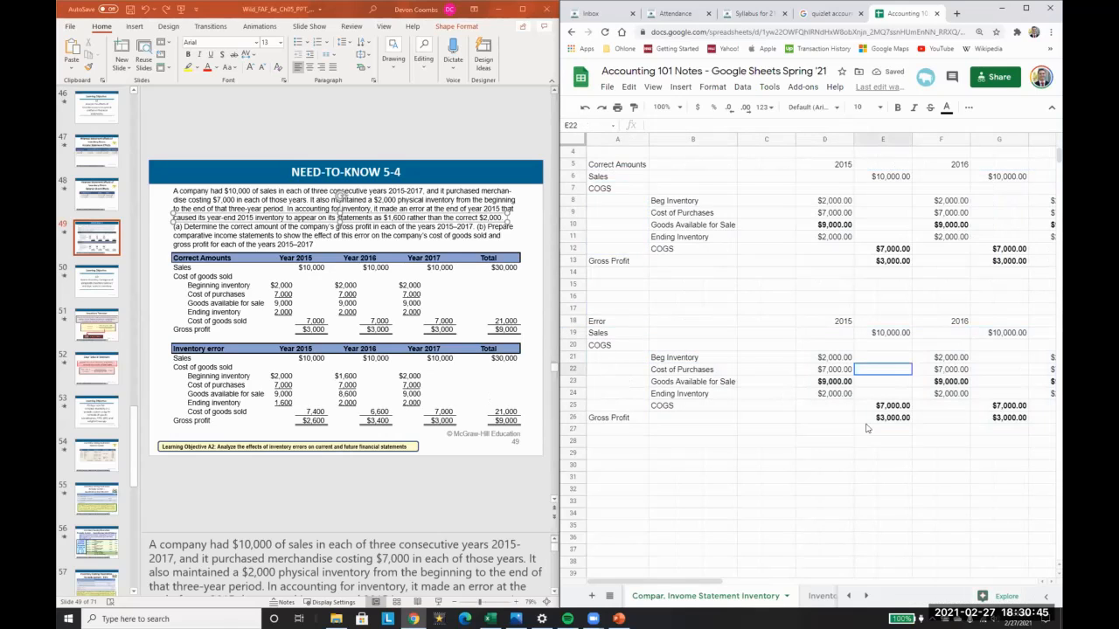
pyautogui.press('Down')
pyautogui.press('Left')
pyautogui.press('Down')
pyautogui.write('16')
pyautogui.press('Return')
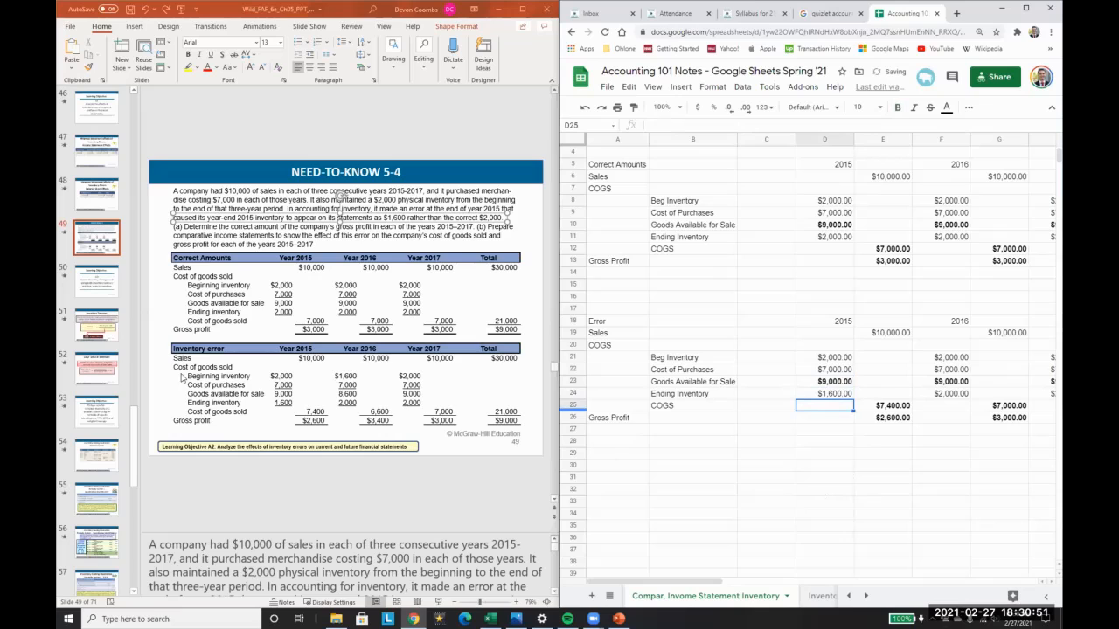
# Link the 2016 Beg Inventory in F21 of the Error section to the 2015 Ending Inventory in D24.
pyautogui.press('Right')
pyautogui.press('Right')
pyautogui.press('Right')
pyautogui.press('Right')
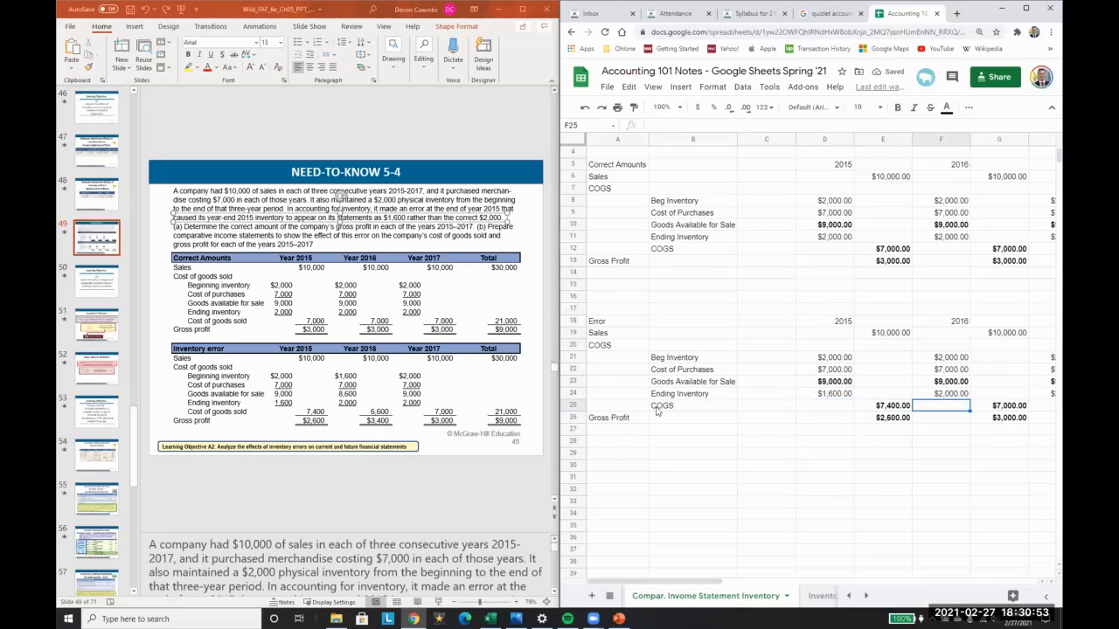
pyautogui.press('Left')
pyautogui.press('Up')
pyautogui.press('Up')
pyautogui.press('Left')
pyautogui.press('Up')
pyautogui.press('Up')
pyautogui.press('Up')
pyautogui.press('Down')
pyautogui.write('=')
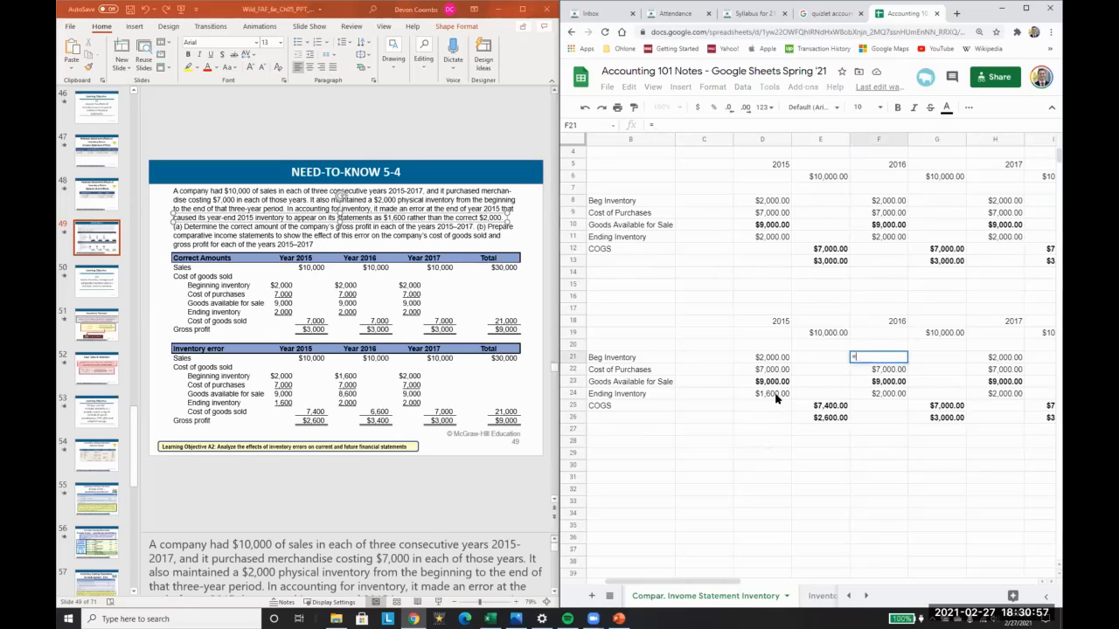
pyautogui.click(775, 397)
pyautogui.press('Return')
# Check the 2016 Ending Inventory in F24 and the COGS formula in G25 of the Error section.
pyautogui.press('Down')
pyautogui.press('Down')
pyautogui.press('Down')
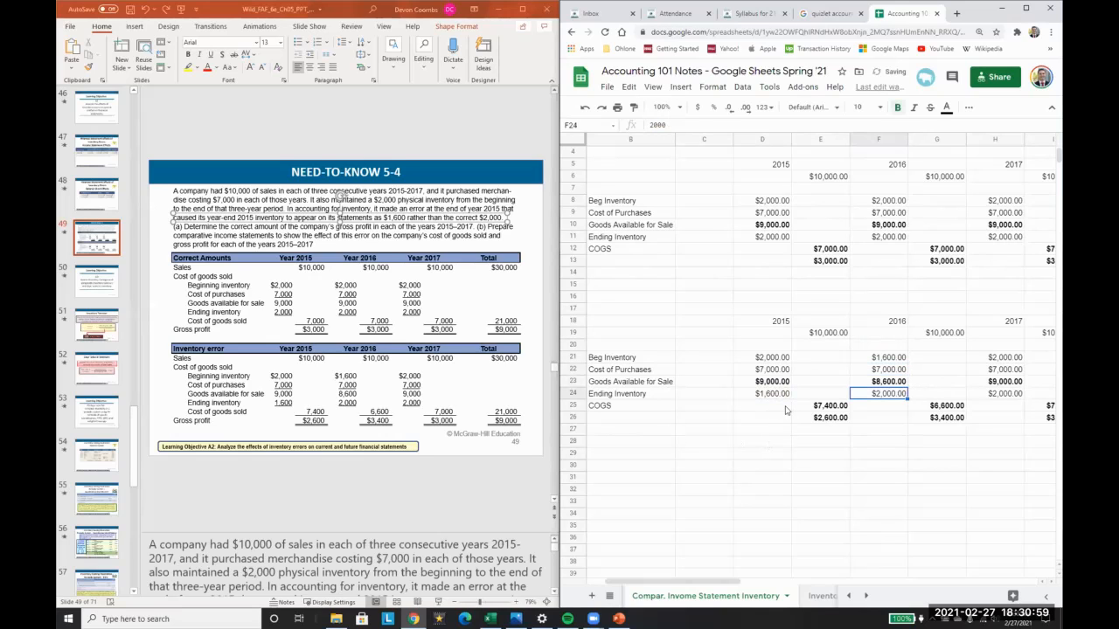
pyautogui.press('Right')
pyautogui.press('Right')
pyautogui.press('Right')
pyautogui.press('Left')
pyautogui.press('Left')
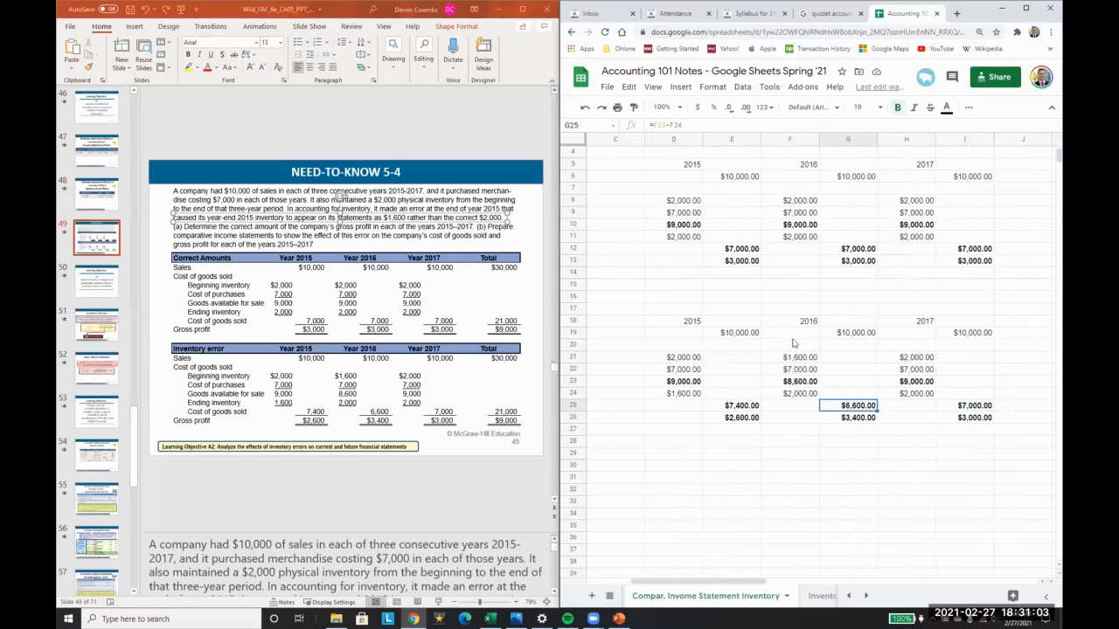
# Bold the year headings 2015, 2016 and 2017 in D18:H18 of the Error section.
pyautogui.moveTo(670, 322); pyautogui.dragTo(920, 325)
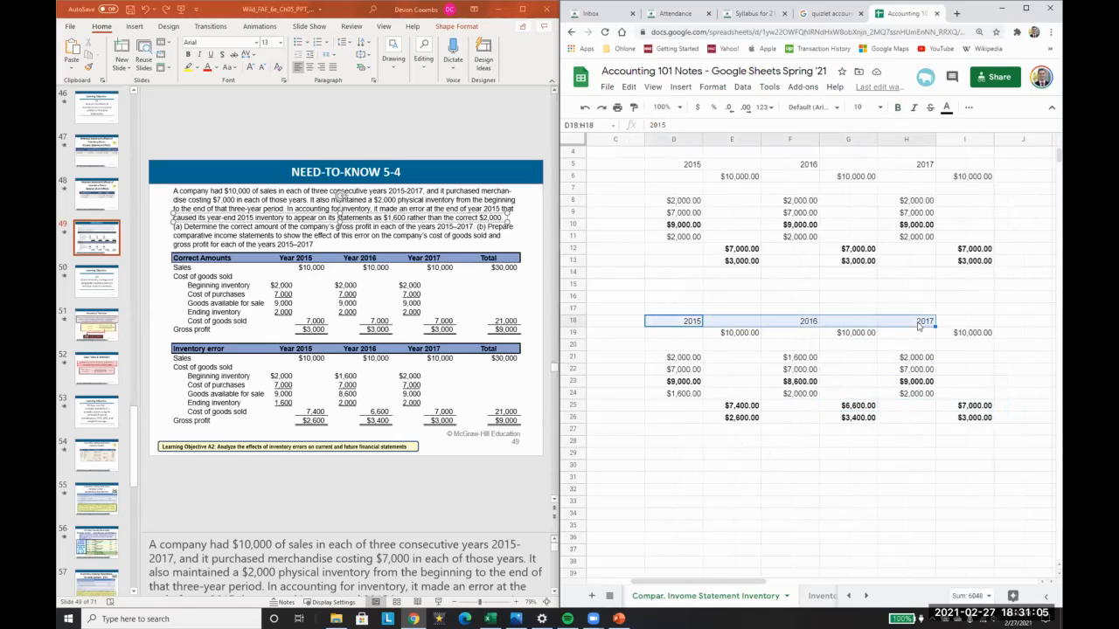
pyautogui.hotkey('ctrl', 'b')
# Link the 2017 Beg Inventory in H21 of the Error section to the 2016 Ending Inventory in F24.
pyautogui.click(913, 370)
pyautogui.press('Down')
pyautogui.press('Up')
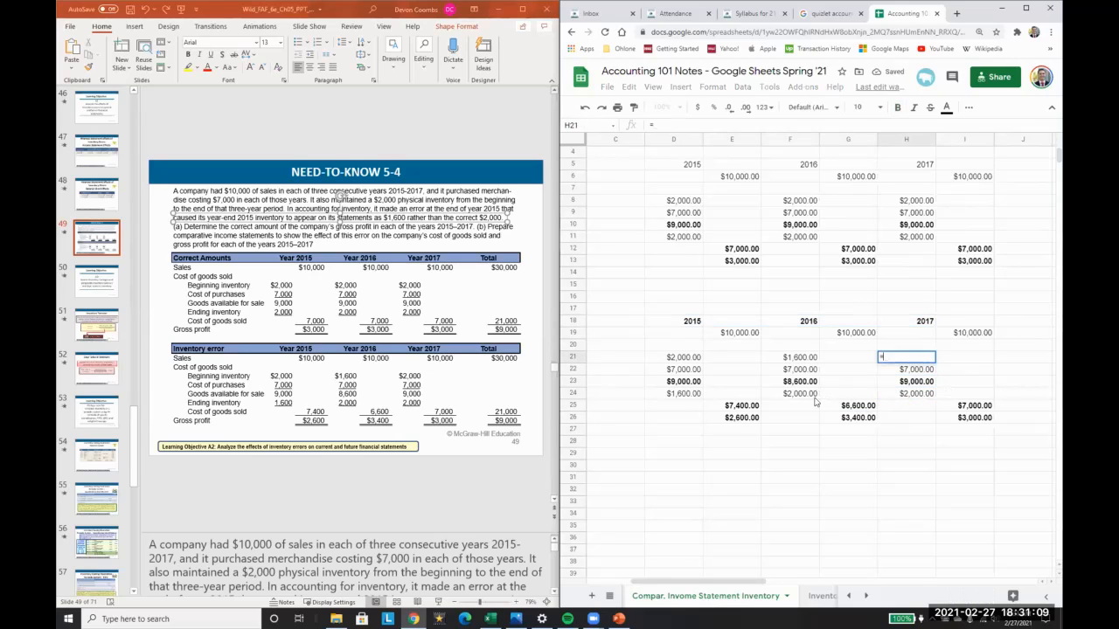
# Review the Error section's COGS and Gross Profit amounts for 2015 to 2017 against the Correct Amounts section.
pyautogui.moveTo(902, 321); pyautogui.dragTo(994, 484)
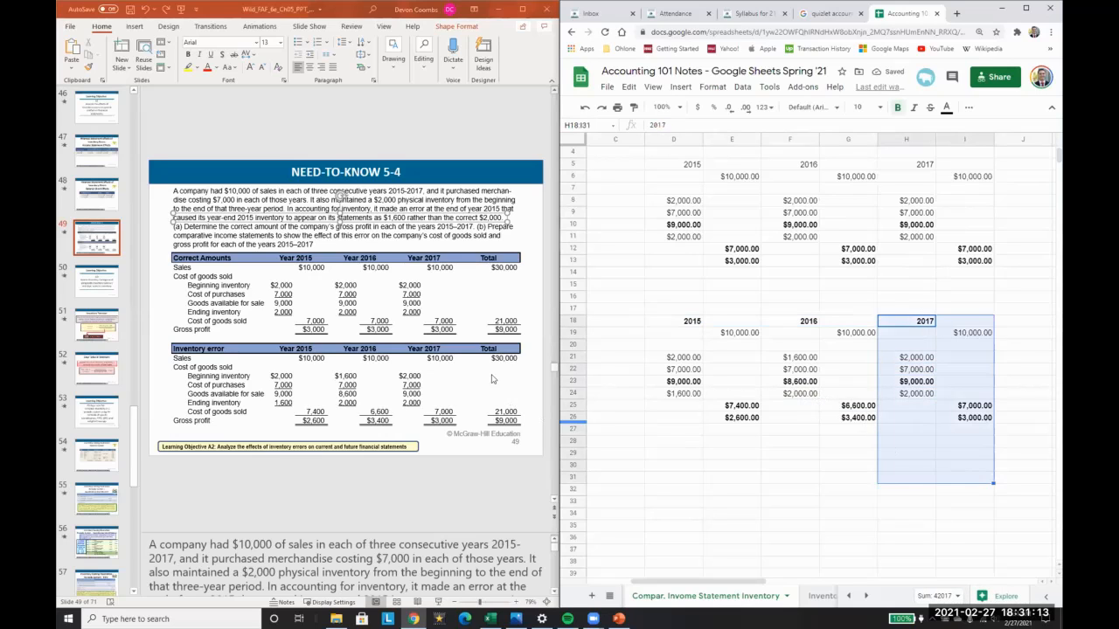
pyautogui.click(684, 382)
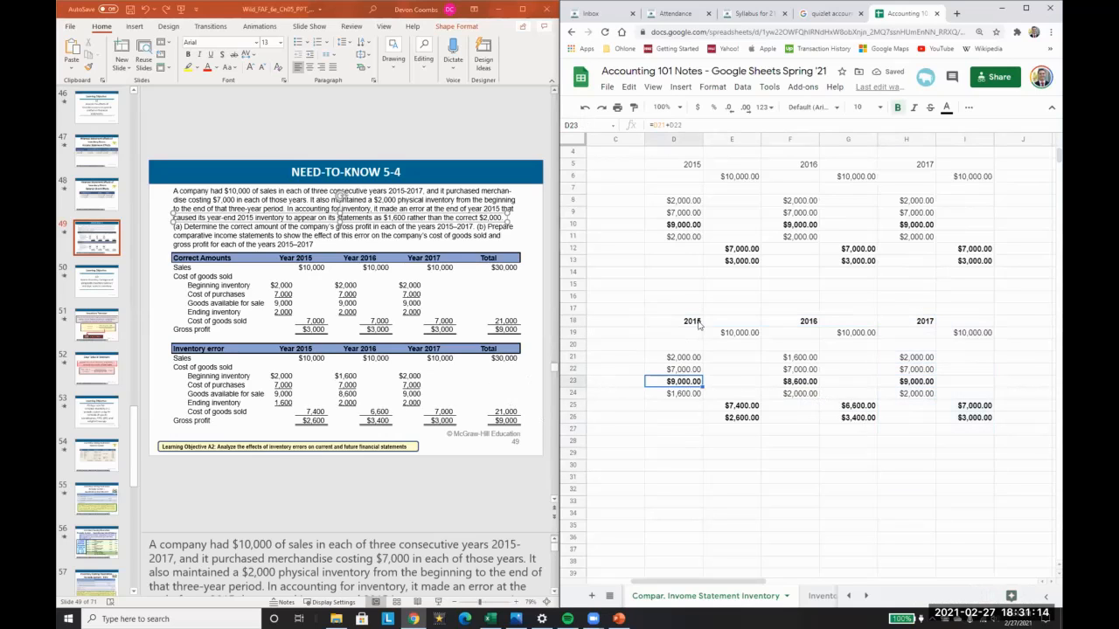
pyautogui.click(725, 418)
pyautogui.press('Up')
pyautogui.press('Left')
pyautogui.press('Left')
pyautogui.press('Left')
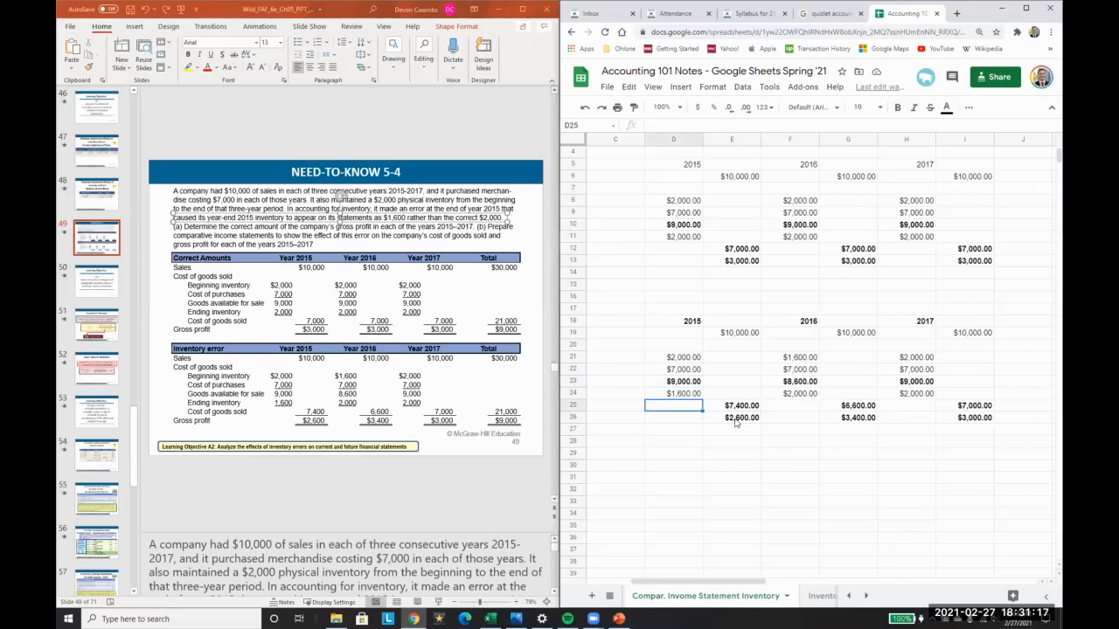
pyautogui.click(907, 407)
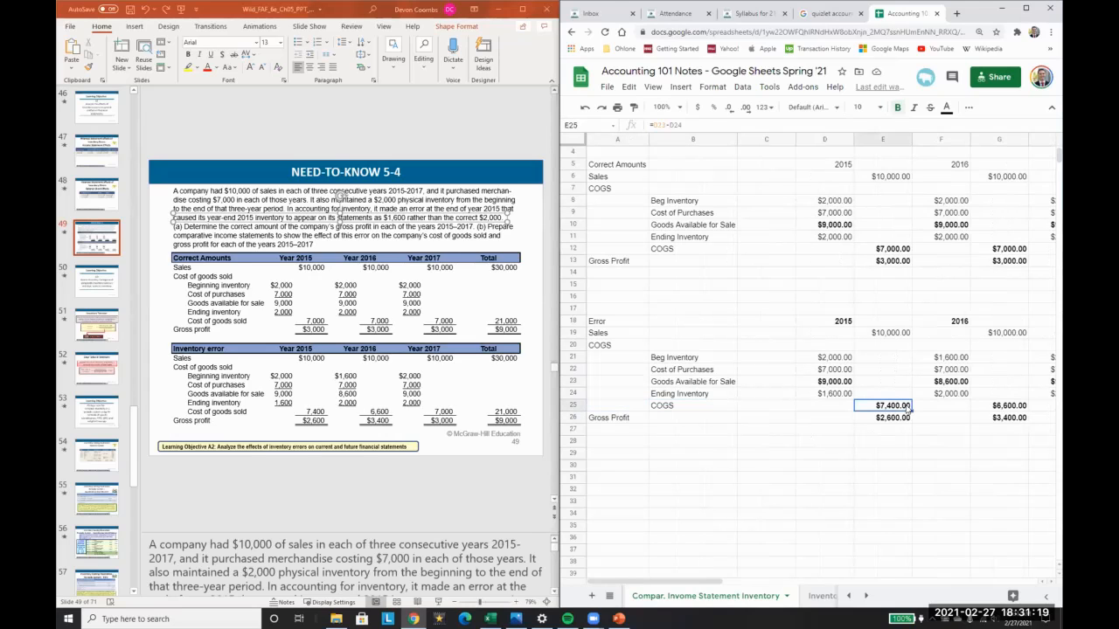
pyautogui.press('Down')
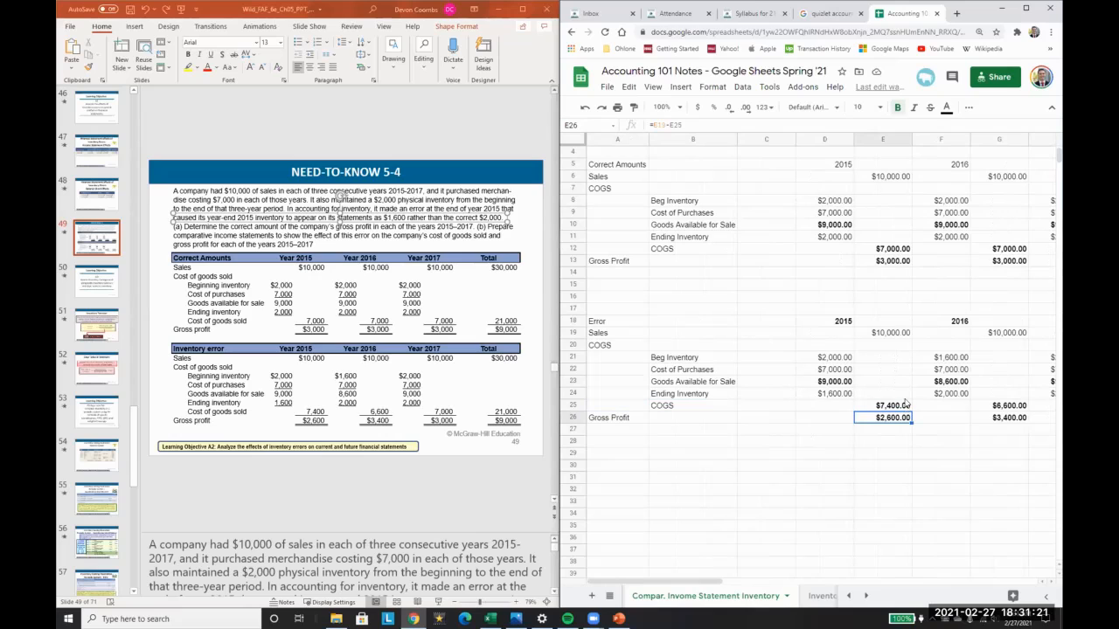
pyautogui.click(1013, 432)
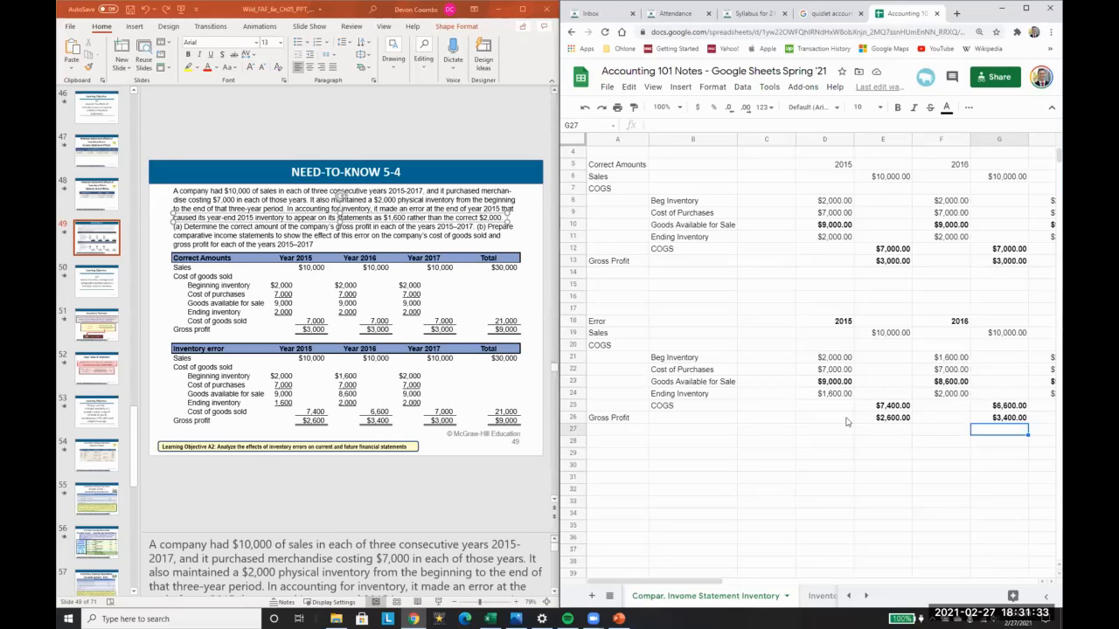
# Switch to the PowerPoint presentation and open slide 51, Inventory Turnover, passing the A3 learning objective slide.
pyautogui.click(96, 293)
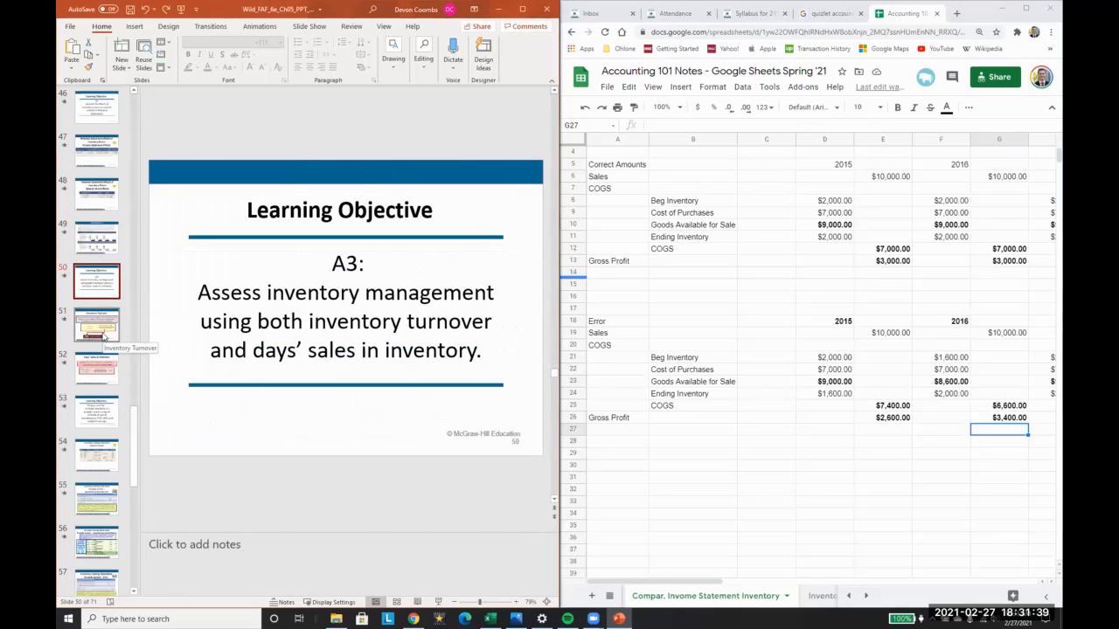
pyautogui.click(103, 336)
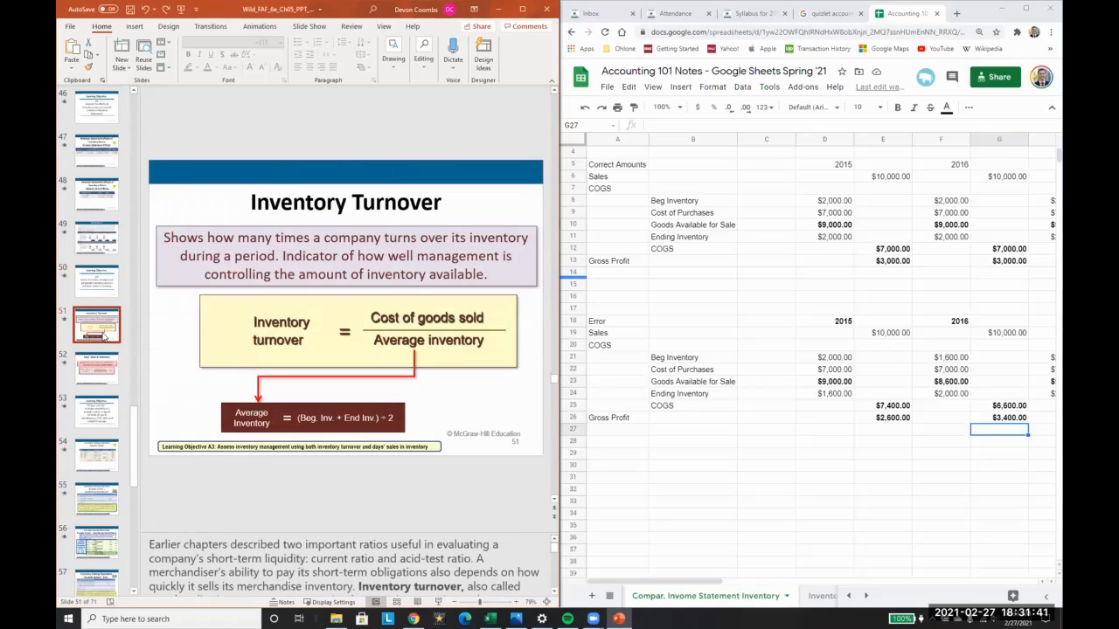